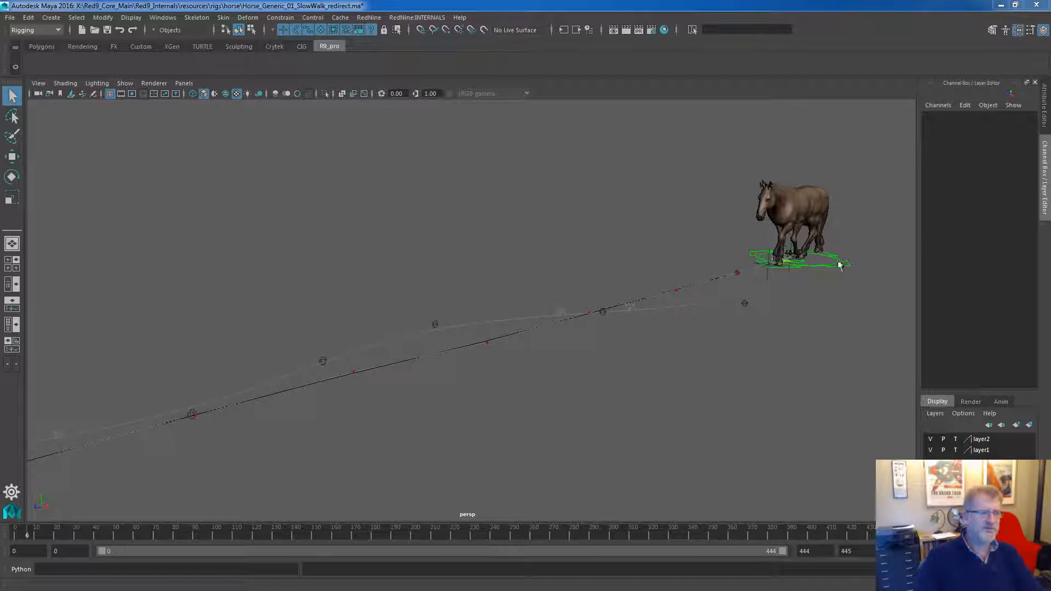
- Scrub the start of the horse's walk to frame 11 and open the Red9 Pro Pack Animation Redirect tool
left_click_drag(31, 534, 1, 515)
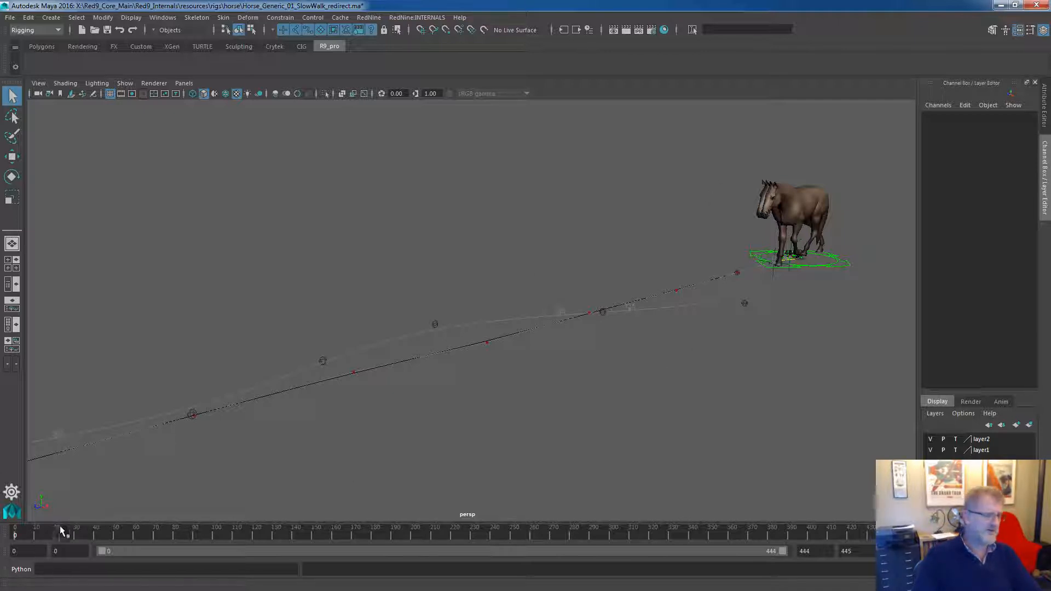
left_click_drag(65, 535, 39, 534)
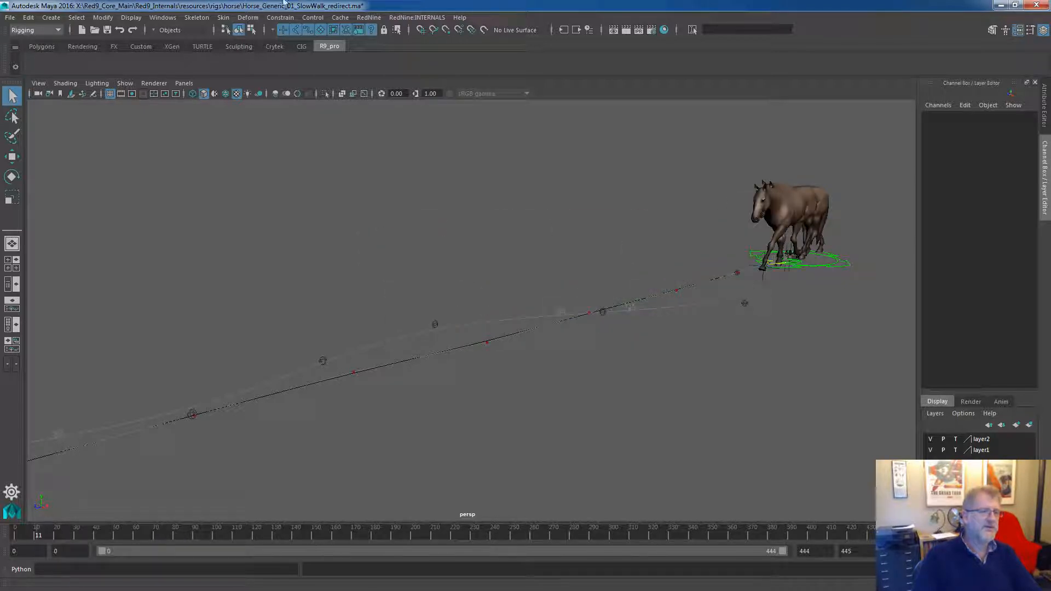
left_click(369, 17)
mouse_move(405, 36)
left_click(567, 128)
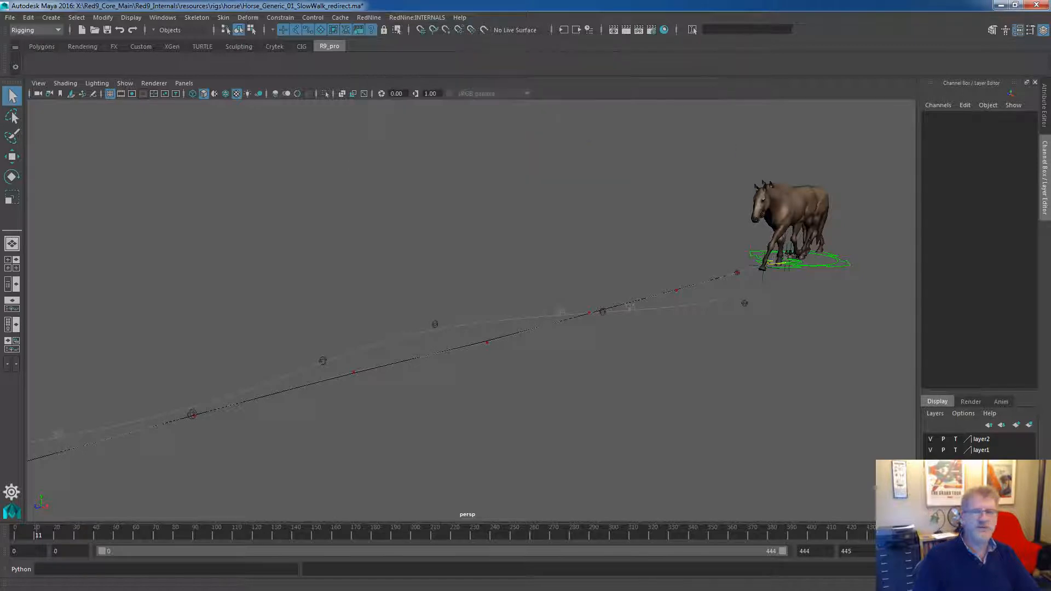
left_click_drag(259, 113, 88, 53)
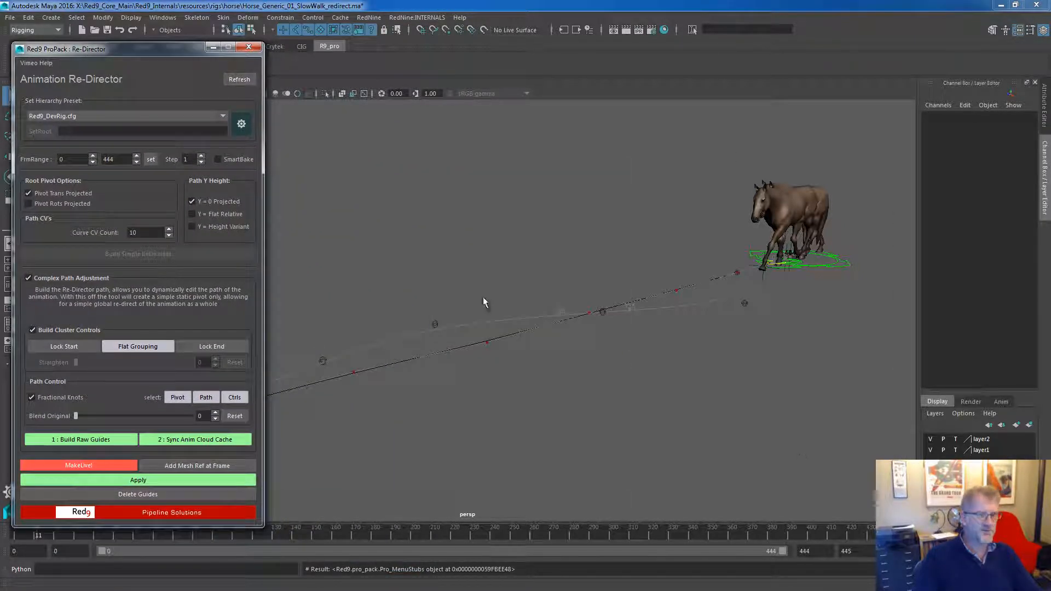
- Go to frame 94 and move the horse path's nearby cluster handle to about X 111, Z 436
scroll(553, 364, "up", 4)
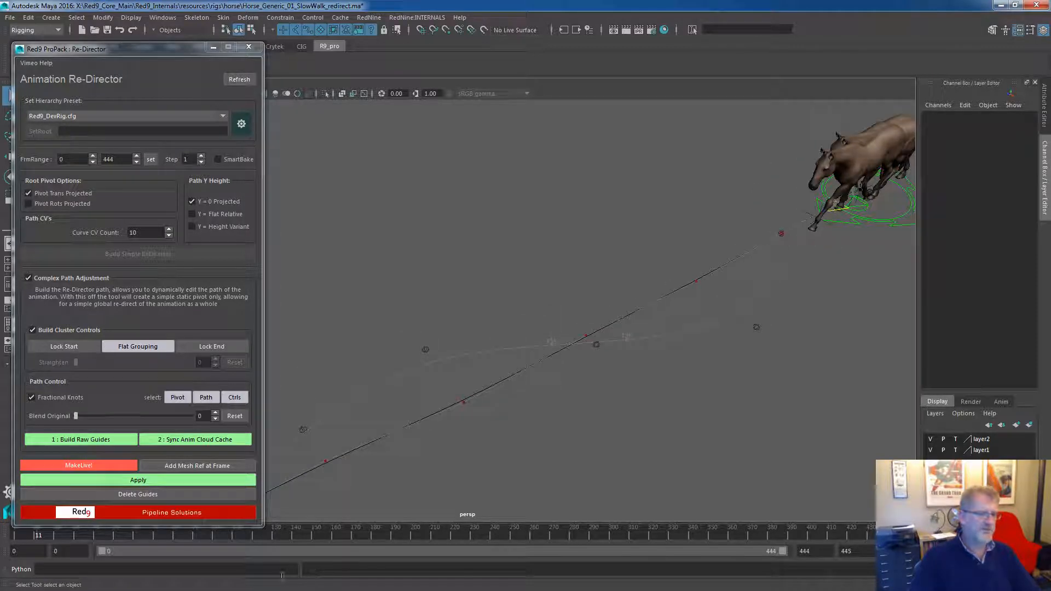
left_click_drag(297, 538, 204, 523)
left_click_drag(755, 325, 761, 336)
key("w")
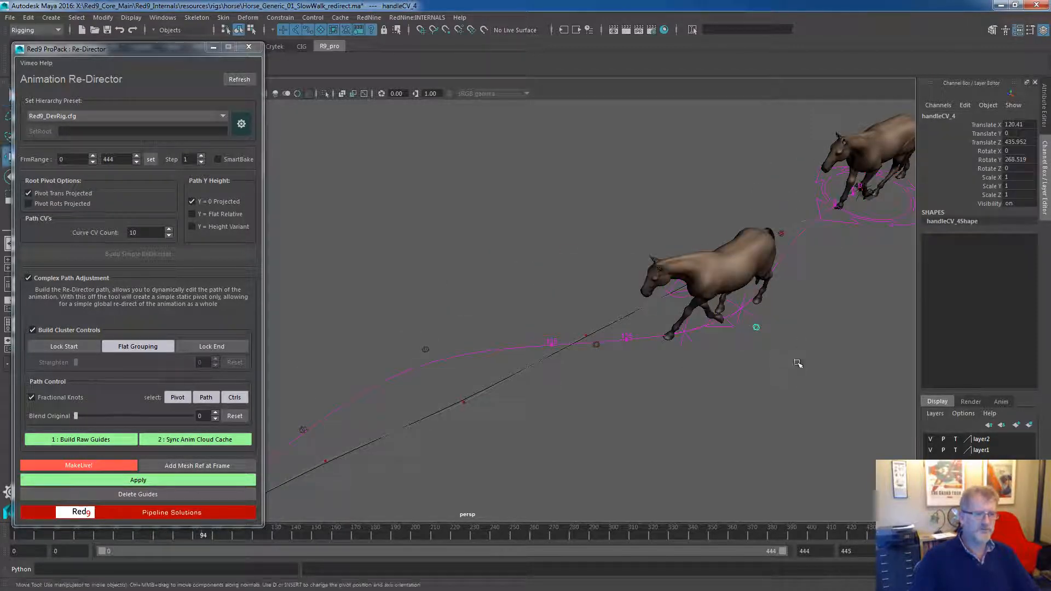
mouse_move(685, 273)
left_mouse_down()
mouse_move(608, 222)
mouse_move(693, 282)
mouse_move(651, 255)
mouse_move(673, 279)
left_mouse_up()
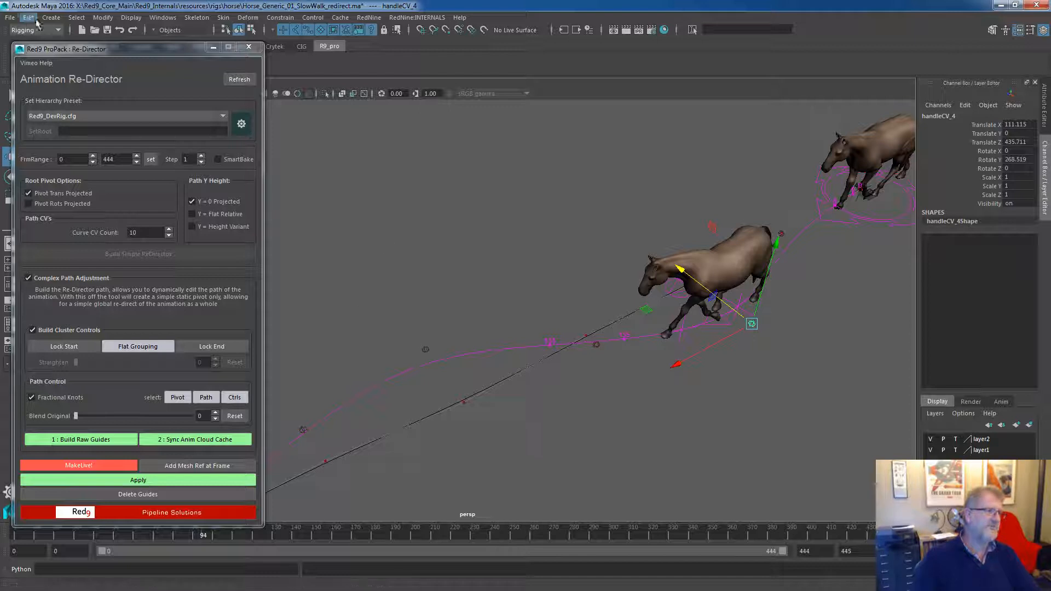
- Open the demo biped scene Red9_BiPed_PUB.ma, then close the old Re-Director window and collapse the Outliner
left_click(432, 17)
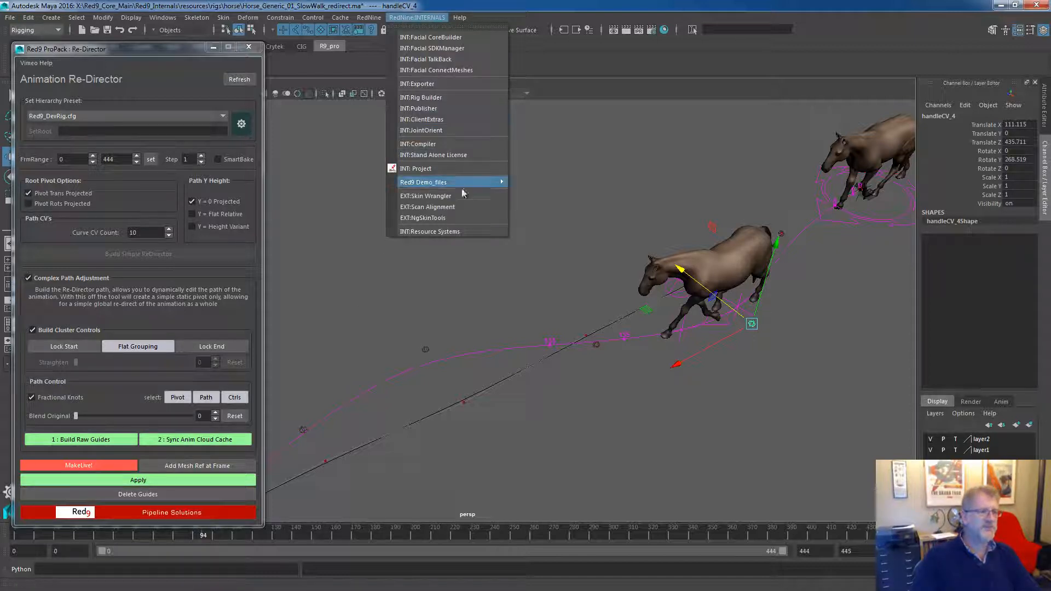
mouse_move(449, 182)
mouse_move(547, 192)
left_click(644, 214)
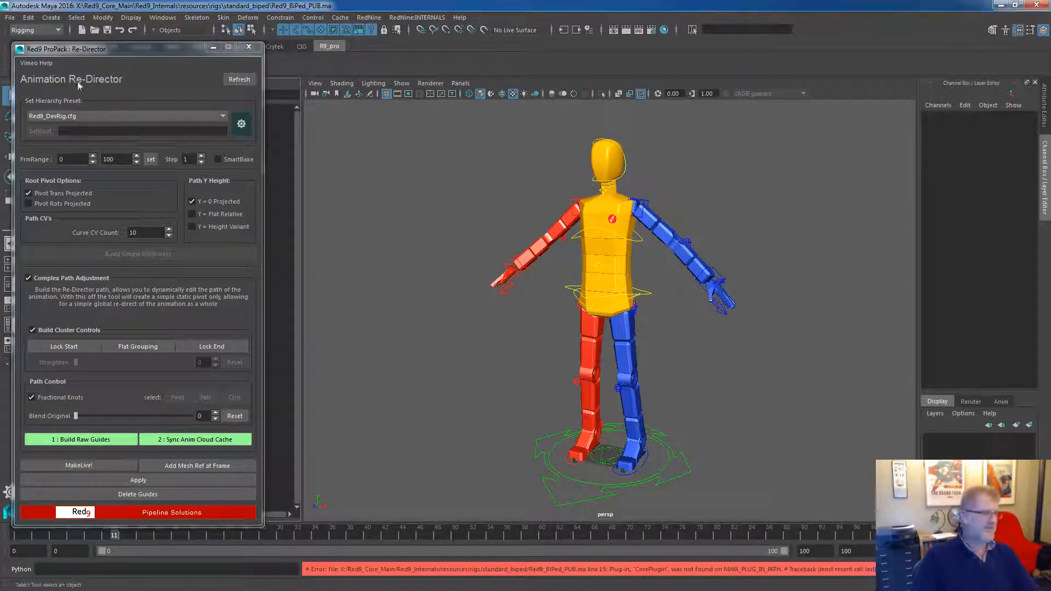
left_click(249, 46)
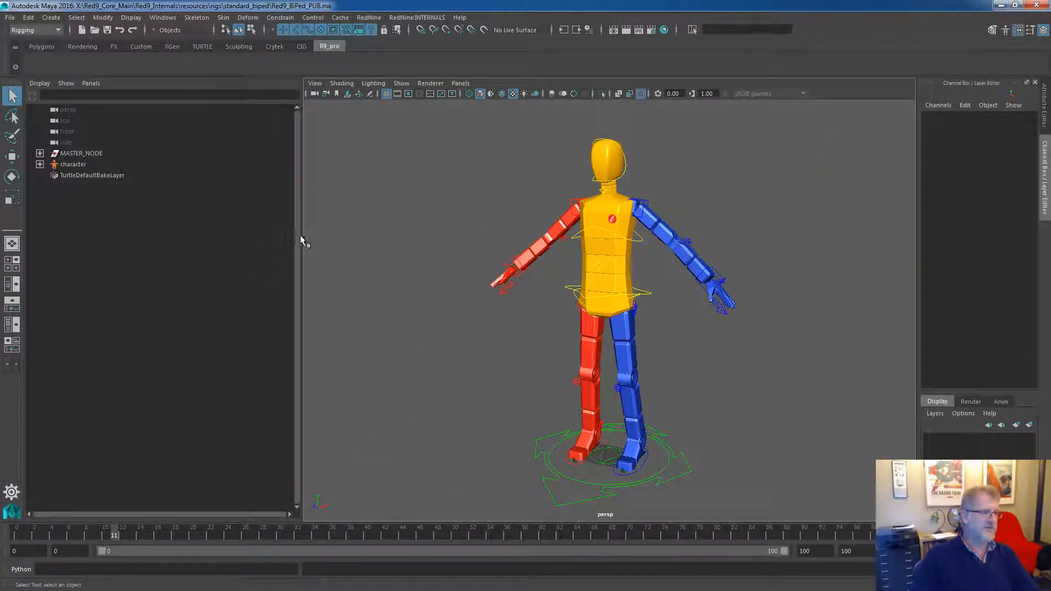
left_click_drag(300, 240, 33, 236)
- Load the stored walk_cycled.r9anim animation onto the biped with Animation SaveLoad and close its window
left_click(369, 18)
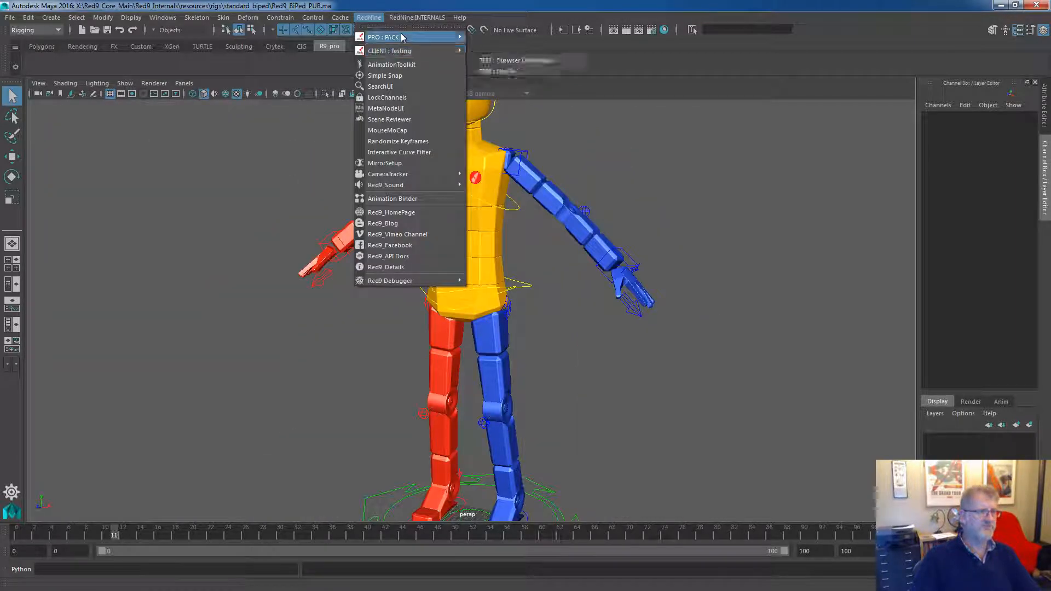
mouse_move(402, 38)
left_click(551, 136)
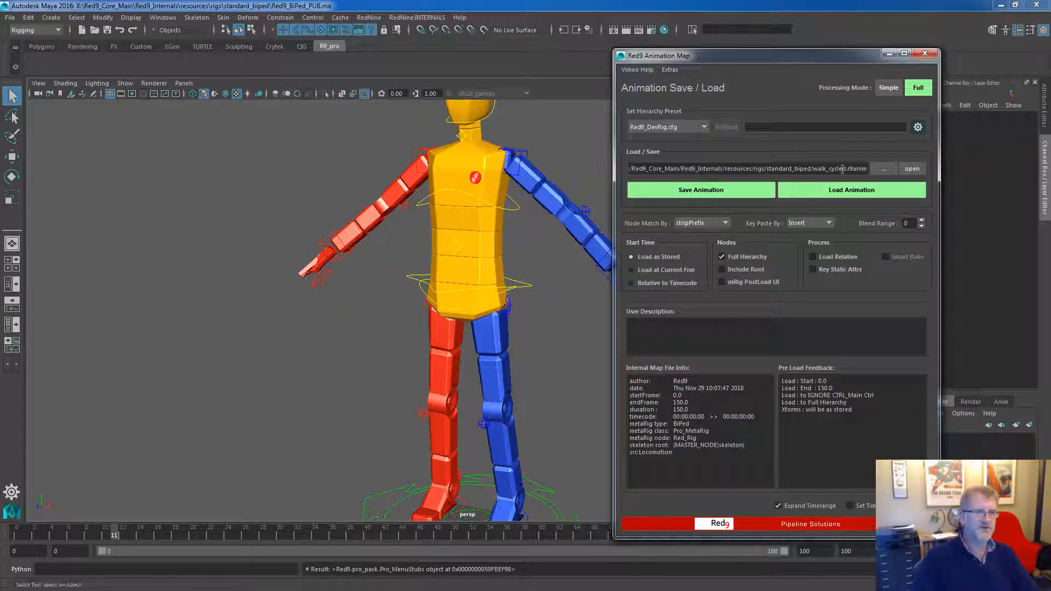
left_click(851, 190)
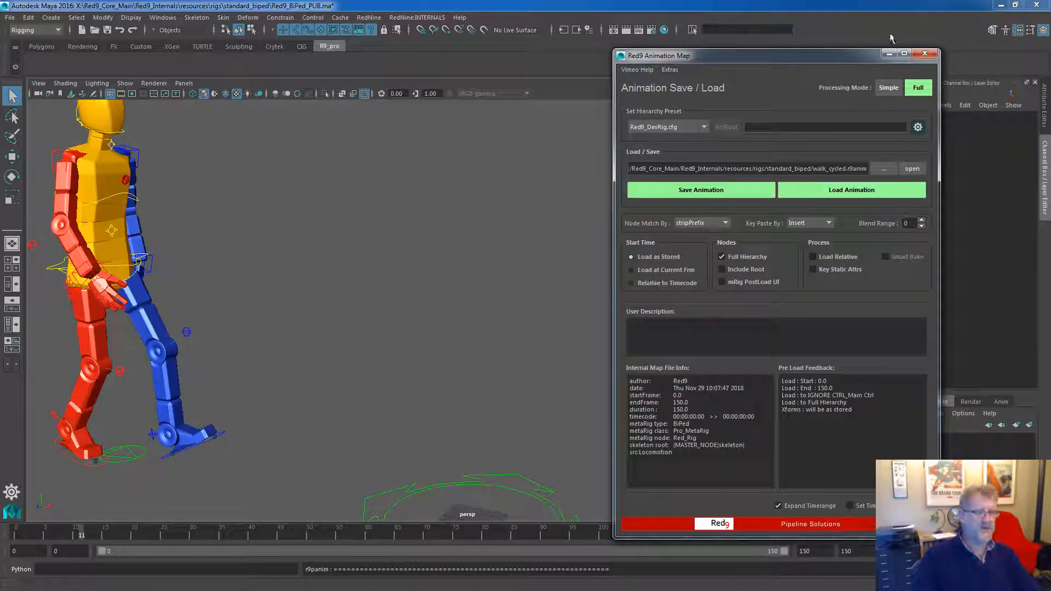
left_click(925, 54)
- Select all of the biped's rig controls, frame the character and return the animation to frame 0
right_click_drag(493, 476, 570, 414)
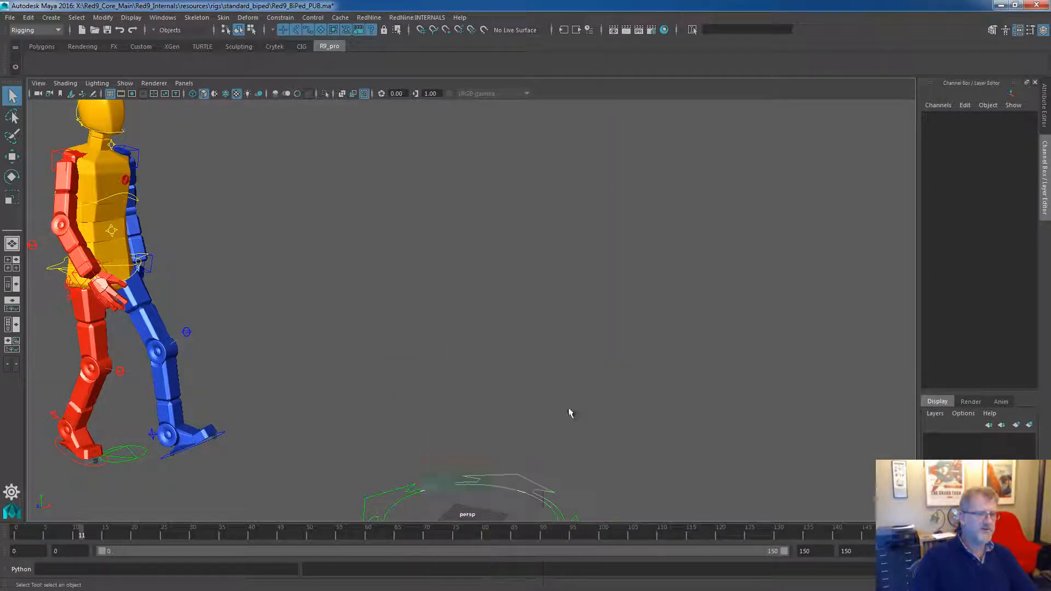
key("f")
left_click_drag(40, 538, 8, 501)
scroll(666, 303, "down", 2)
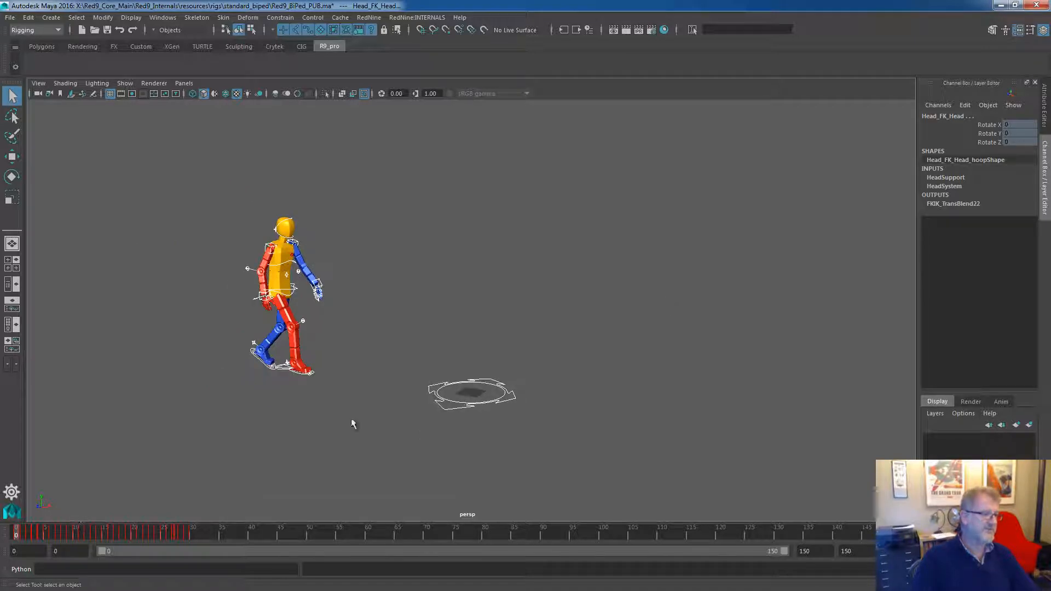
middle_click_drag(604, 282, 492, 266, "alt")
left_click_drag(635, 347, 609, 348, "alt")
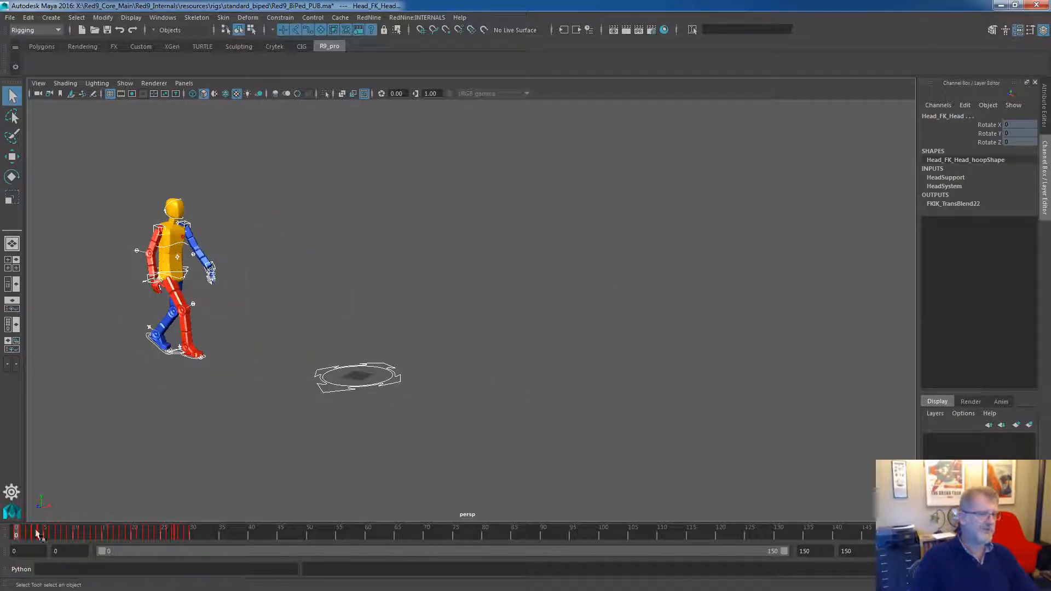
left_click_drag(37, 534, 15, 536)
right_click_drag(652, 324, 668, 310, "alt")
mouse_move(656, 353)
middle_mouse_down("alt")
mouse_move(618, 350)
mouse_move(657, 350)
middle_mouse_up("alt")
- Open the Animation Redirect tool, enable Complex Path Adjustment and turn off Build Cluster Controls
left_click(369, 17)
mouse_move(417, 37)
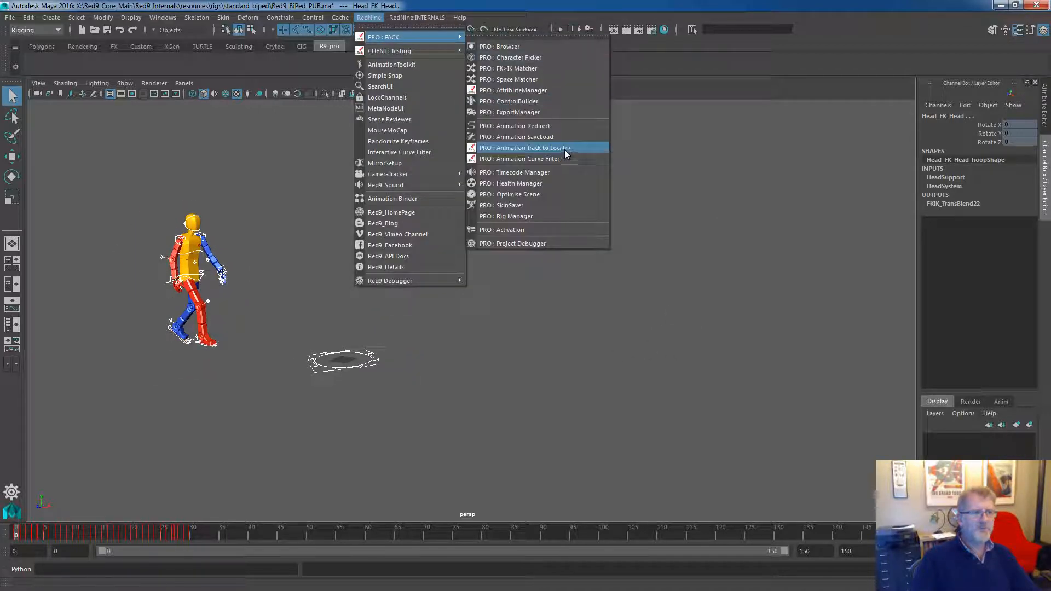
left_click(570, 126)
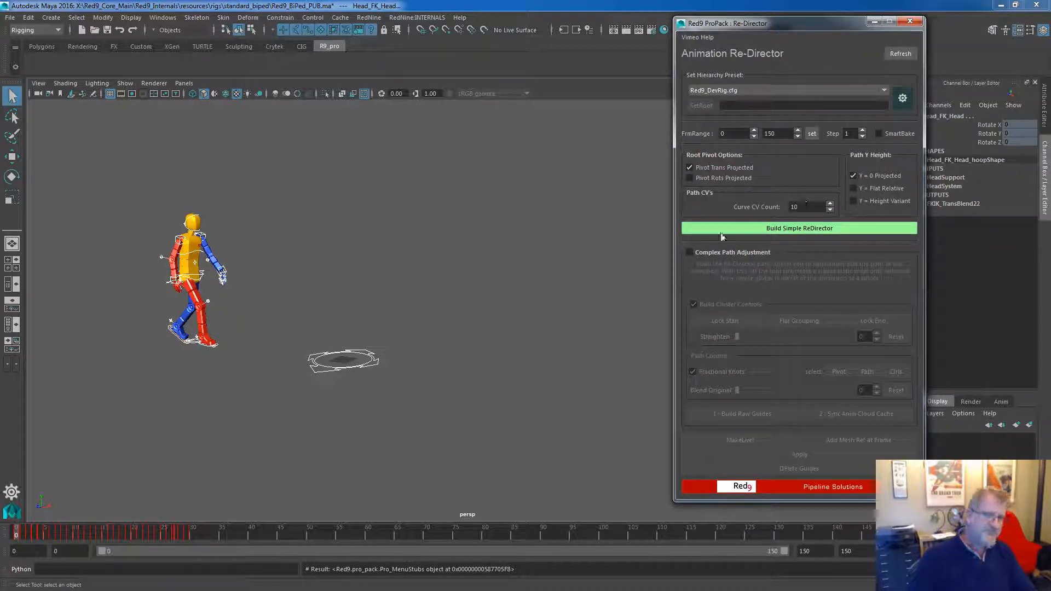
left_click(701, 252)
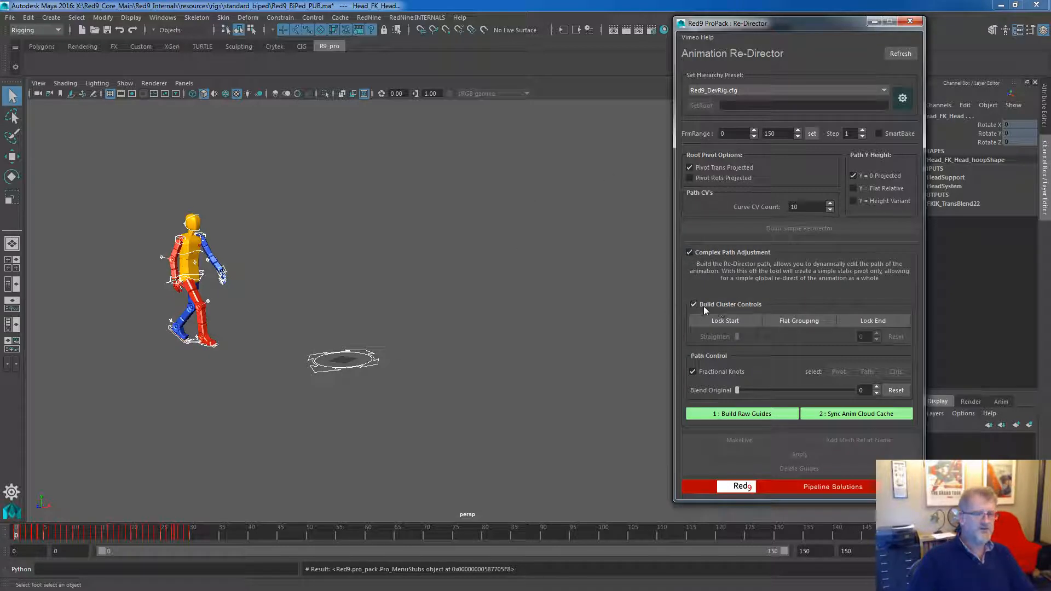
left_click(721, 305)
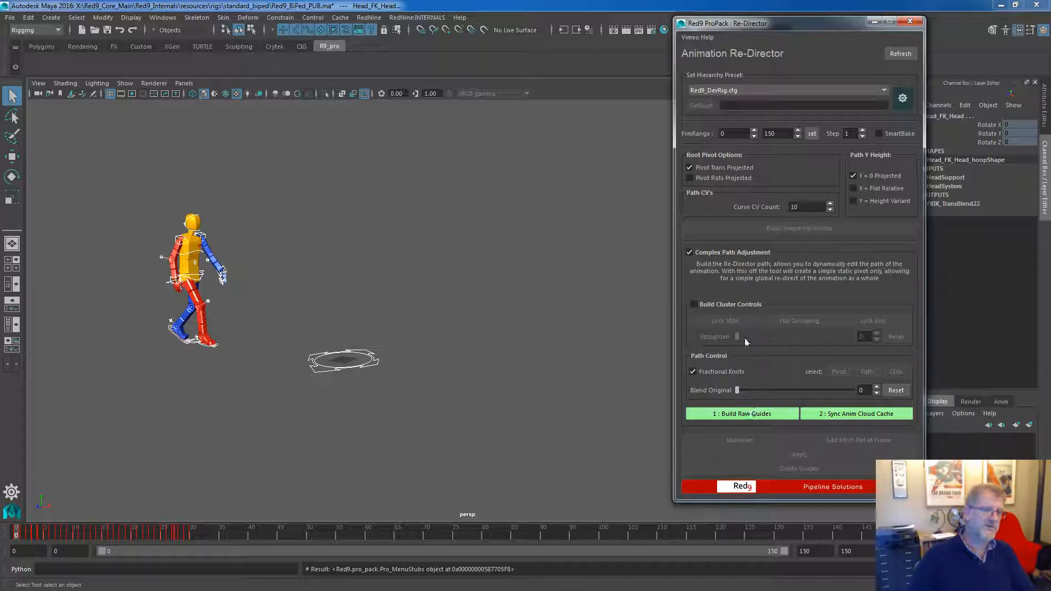
- Select the biped's locomotion control between the feet and build the raw path guides for its walk
left_click(162, 392)
left_click(194, 347)
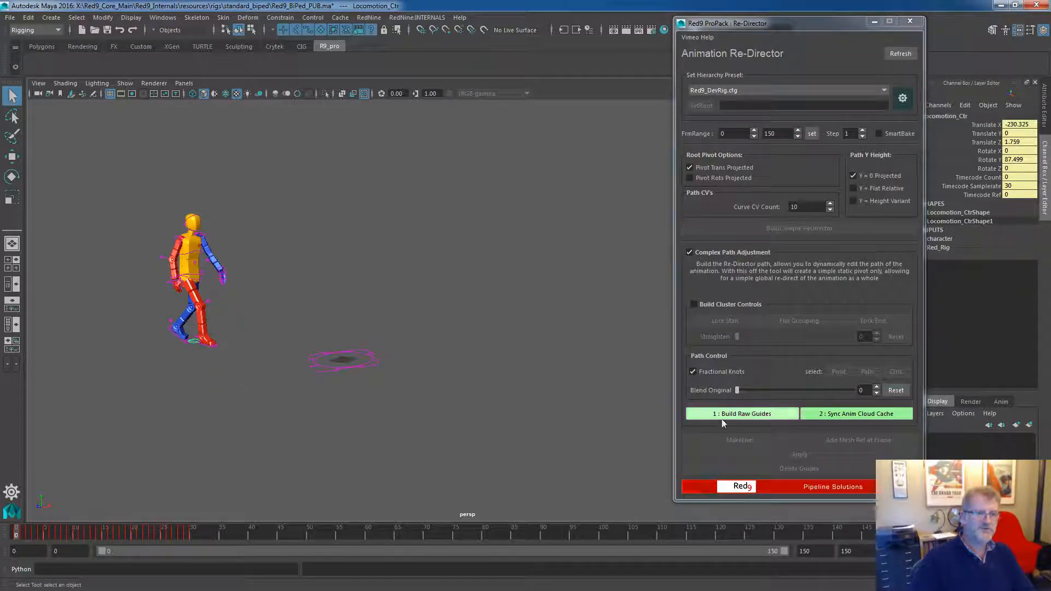
left_click(736, 413)
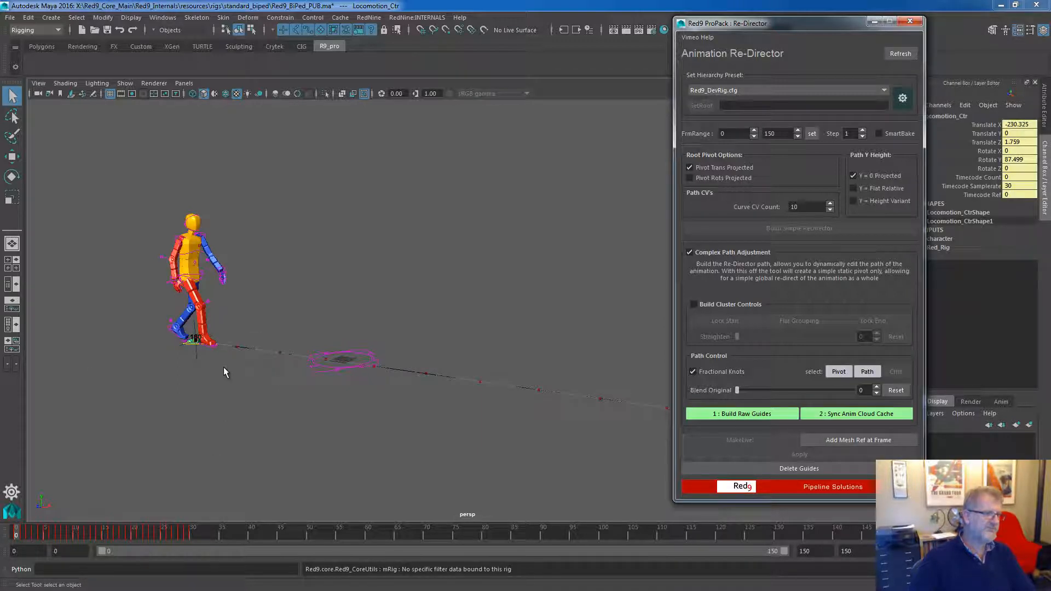
- Go to frame 74, select the redirect path and sync the Anim Cloud Cache
left_click_drag(37, 529, 451, 541)
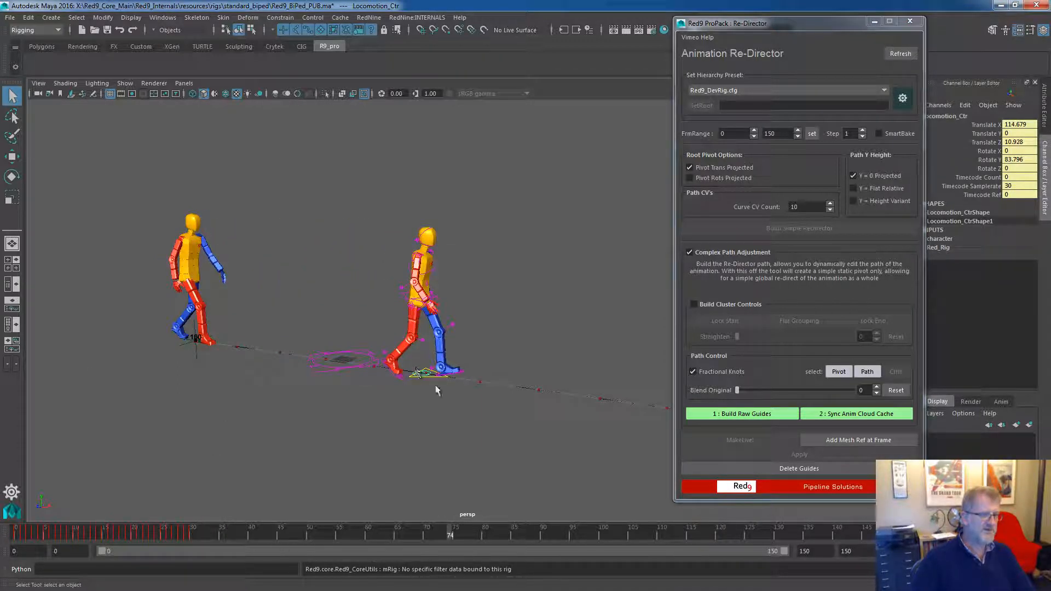
left_click(859, 374)
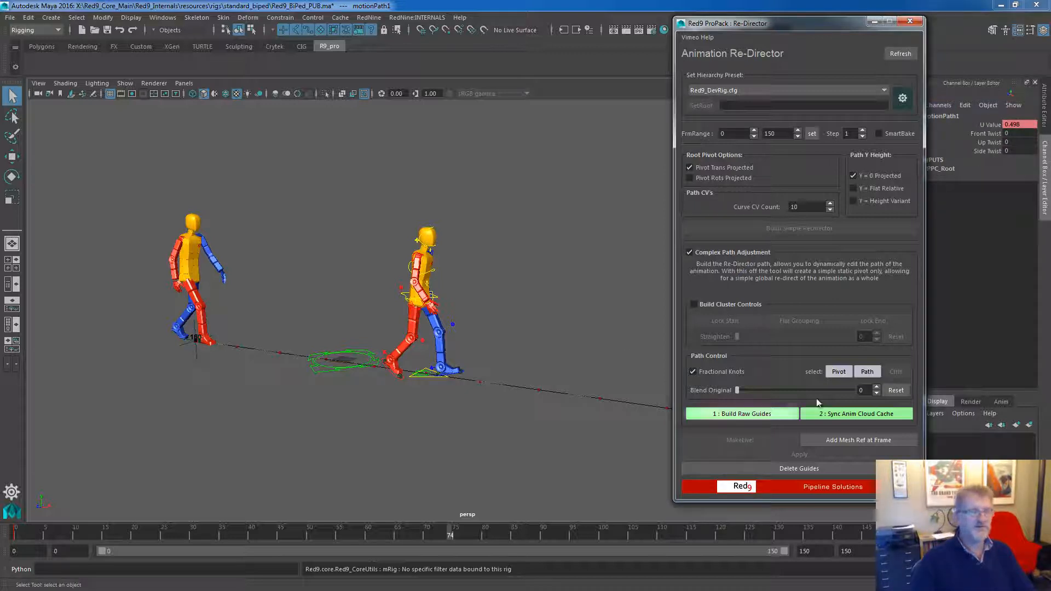
left_click(861, 415)
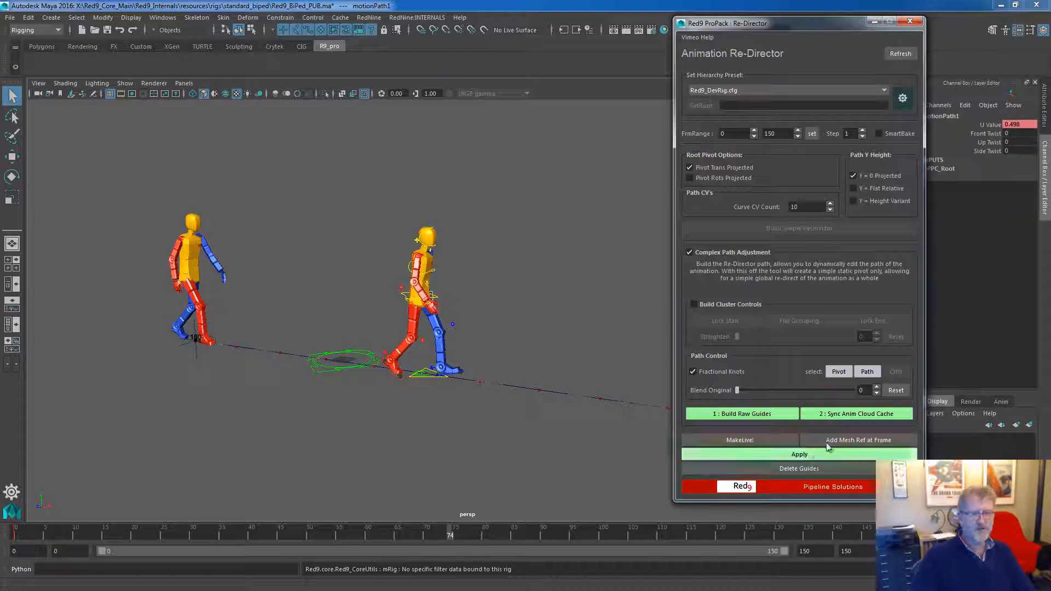
- Switch to component selection and pull the path's control point 7, just ahead of the walking biped, sideways along Z
left_click(495, 386)
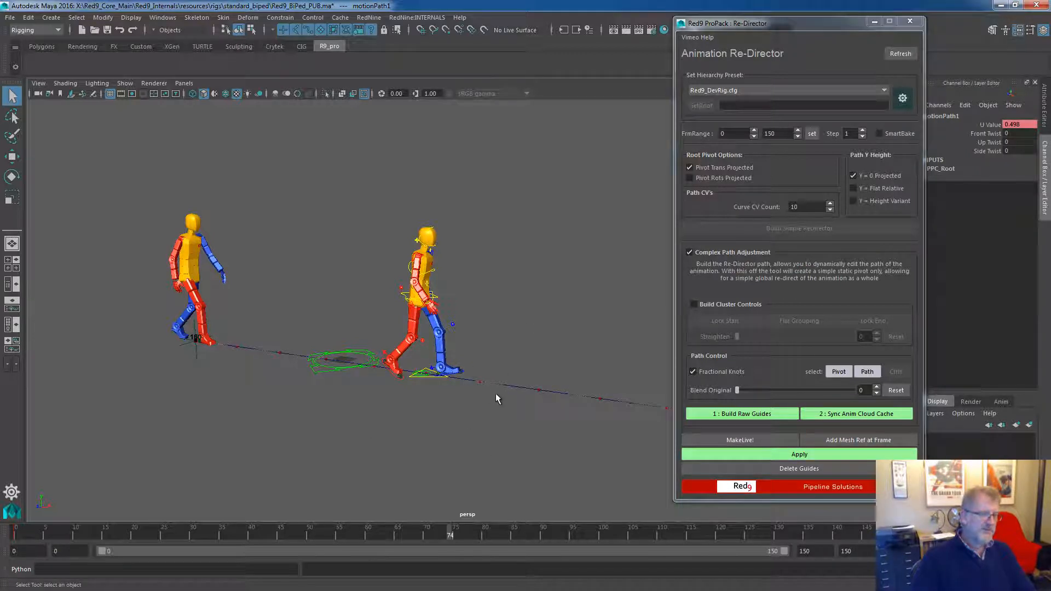
key("F8")
left_click_drag(474, 377, 492, 393)
key("w")
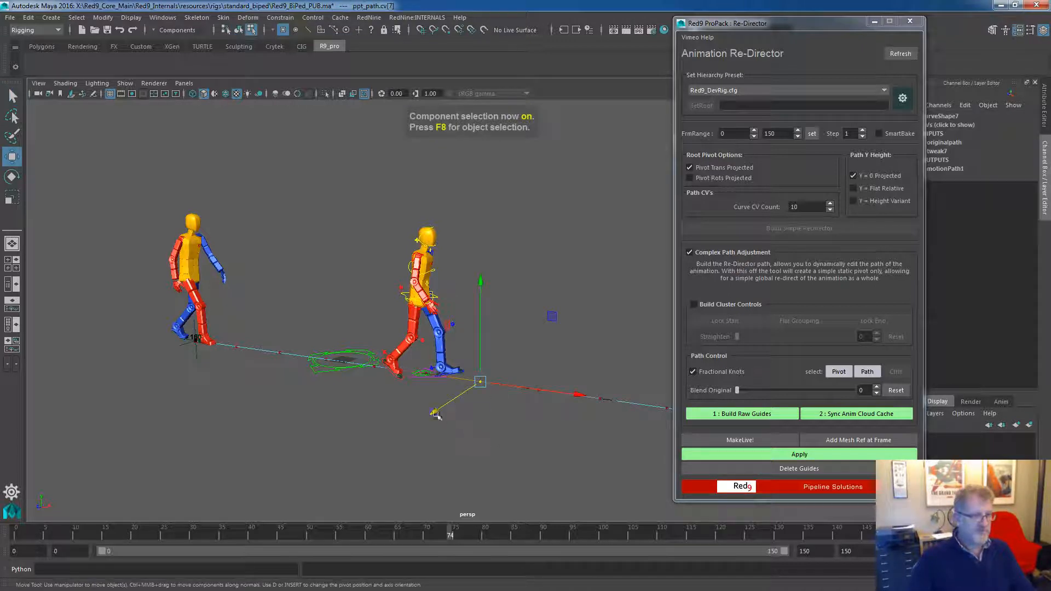
left_click_drag(433, 418, 379, 451)
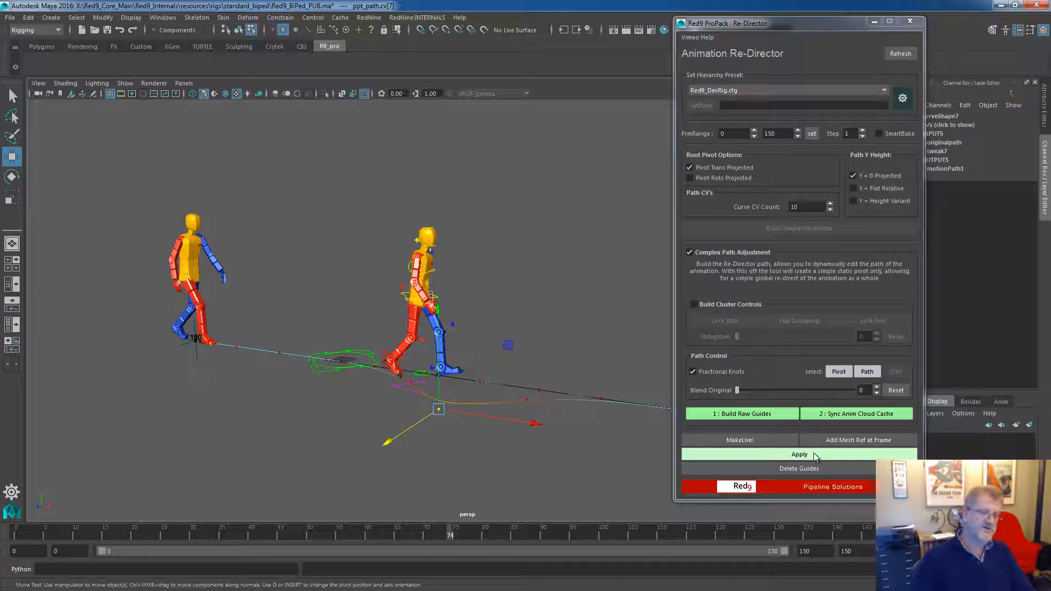
- Make the redirect live at frame 23 and shift the path's control points 4 to 9 further sideways along Z
left_click(730, 442)
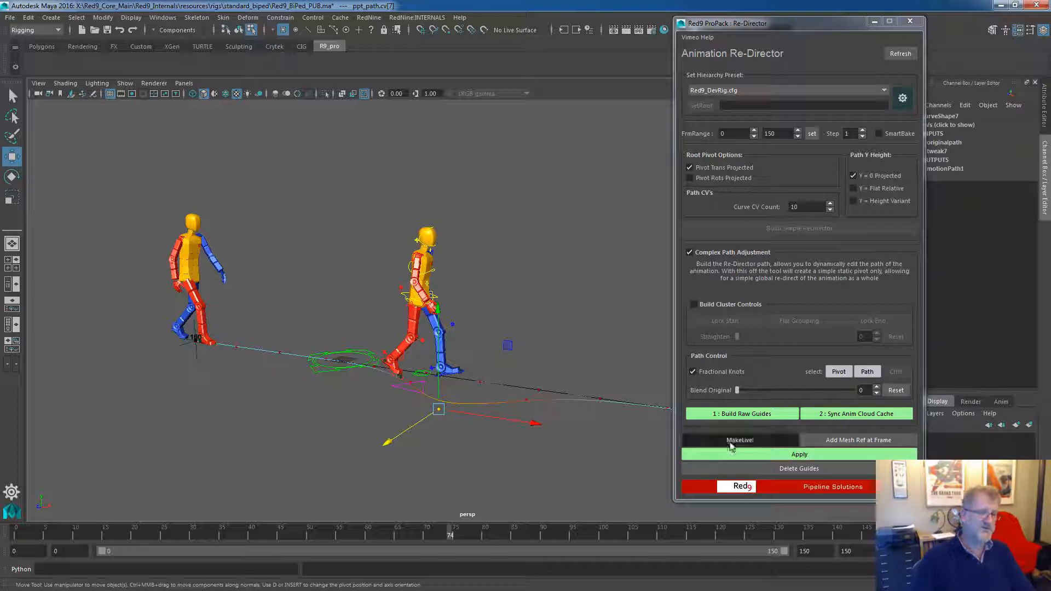
left_click_drag(334, 535, 152, 535)
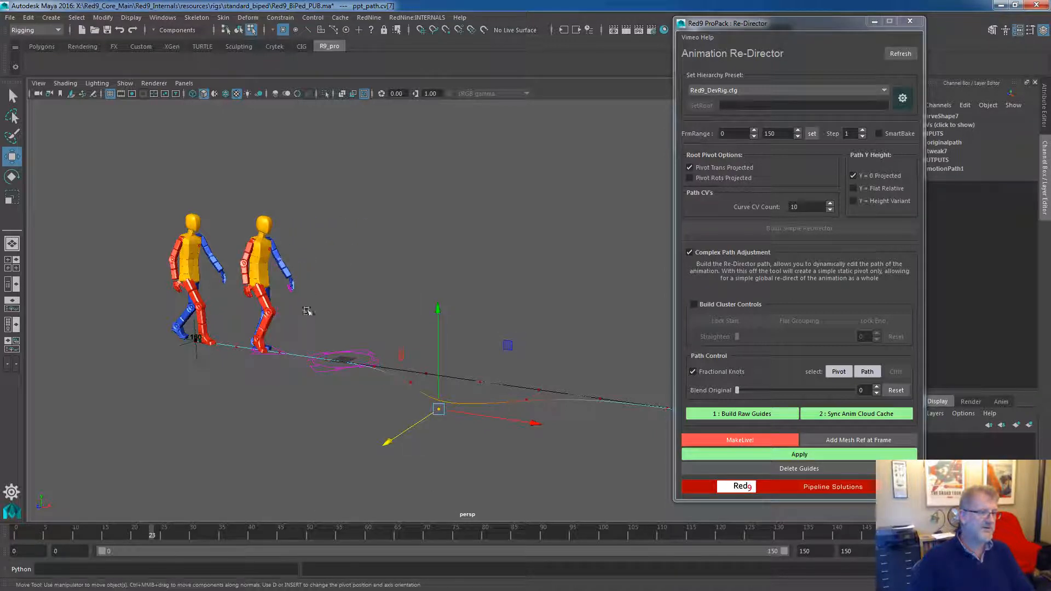
left_click_drag(459, 410, 611, 432)
left_click_drag(382, 426, 330, 445)
- Shift the path's end control points 9 to 11 sideways along Z, away from the original straight line
scroll(535, 258, "down", 3)
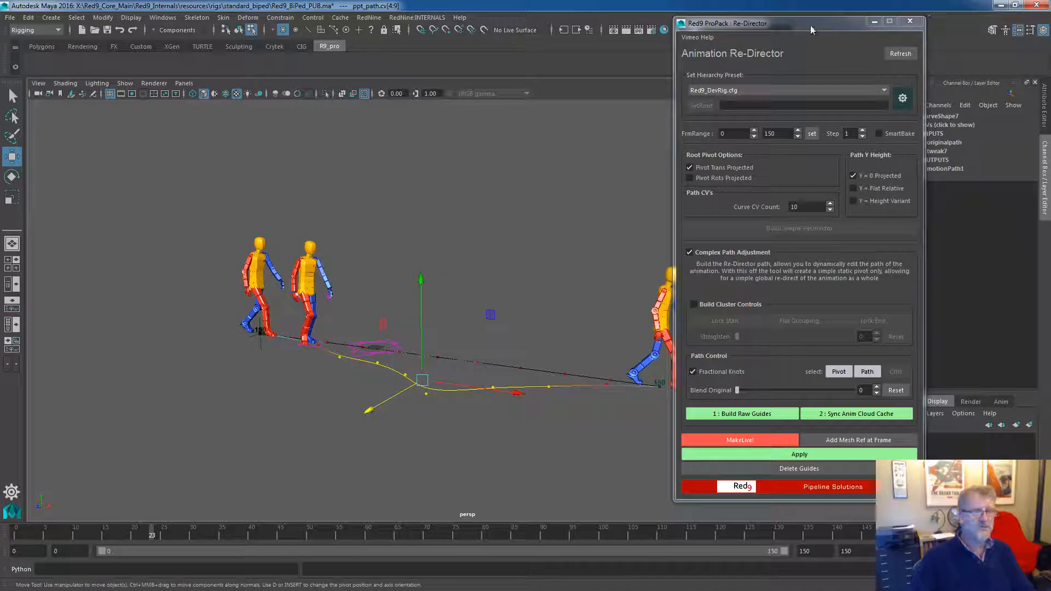
left_click_drag(808, 26, 910, 30)
left_click_drag(511, 317, 660, 445)
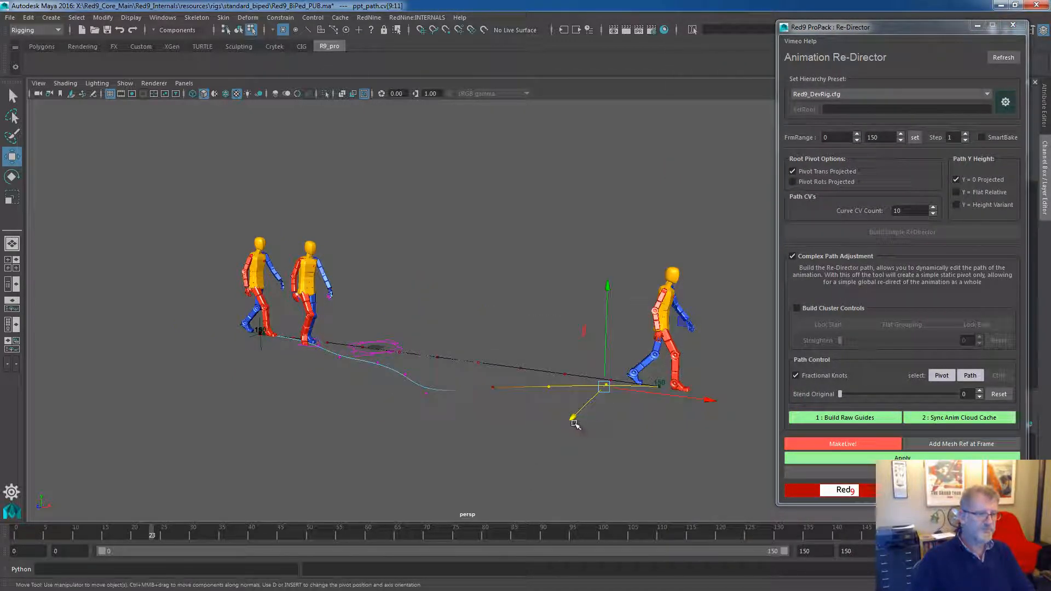
left_click_drag(567, 420, 532, 449)
- Rotate the end control points of the redirect path to turn its final stretch, and select the last control points
key("e")
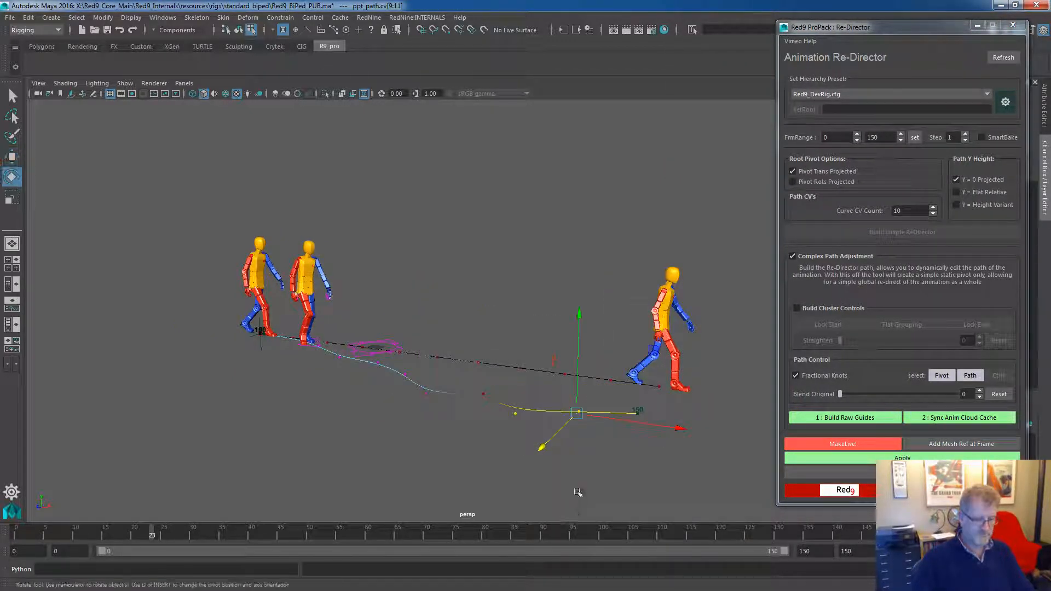
mouse_move(416, 372)
left_mouse_down()
mouse_move(366, 377)
mouse_move(406, 374)
left_mouse_up()
left_click(732, 508)
left_click_drag(531, 407, 648, 436)
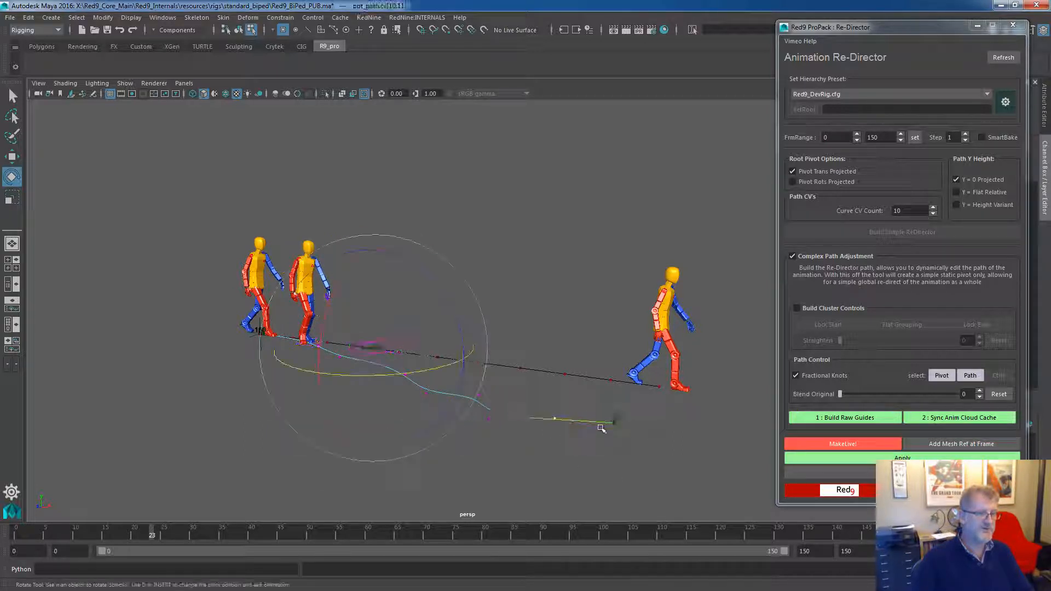
left_click(659, 442)
left_click_drag(604, 402, 634, 446)
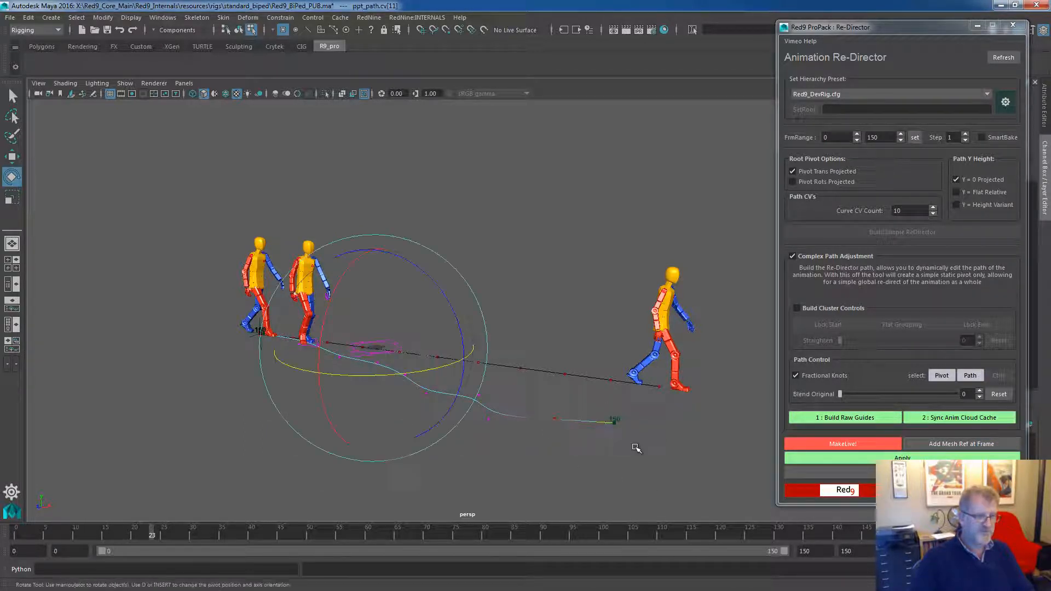
- Shift the path's control point 10 along Z to smooth the end of the curve, and play the redirected walk
key("w")
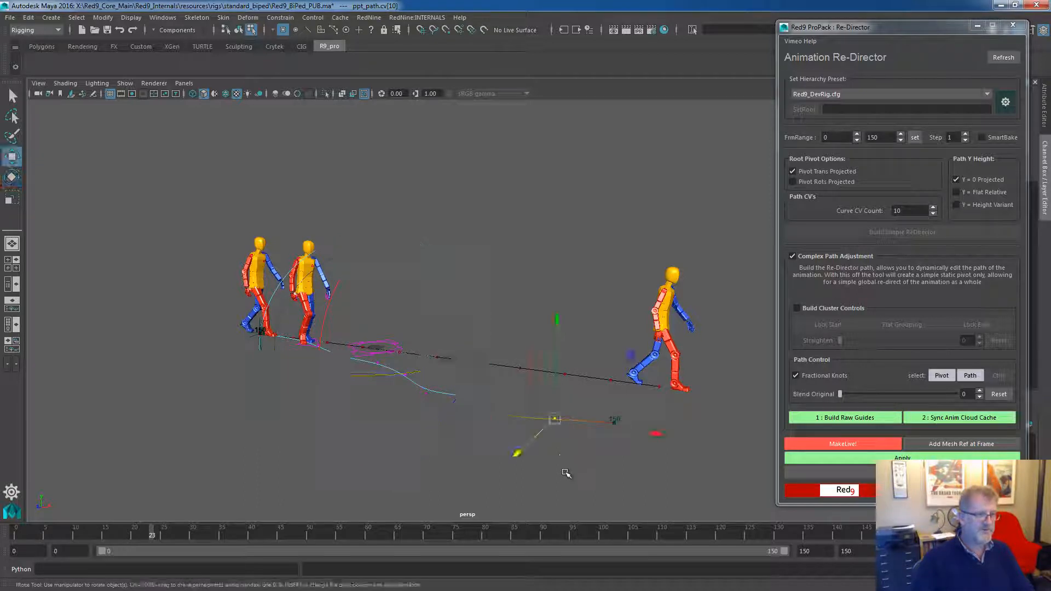
left_click_drag(515, 456, 548, 439)
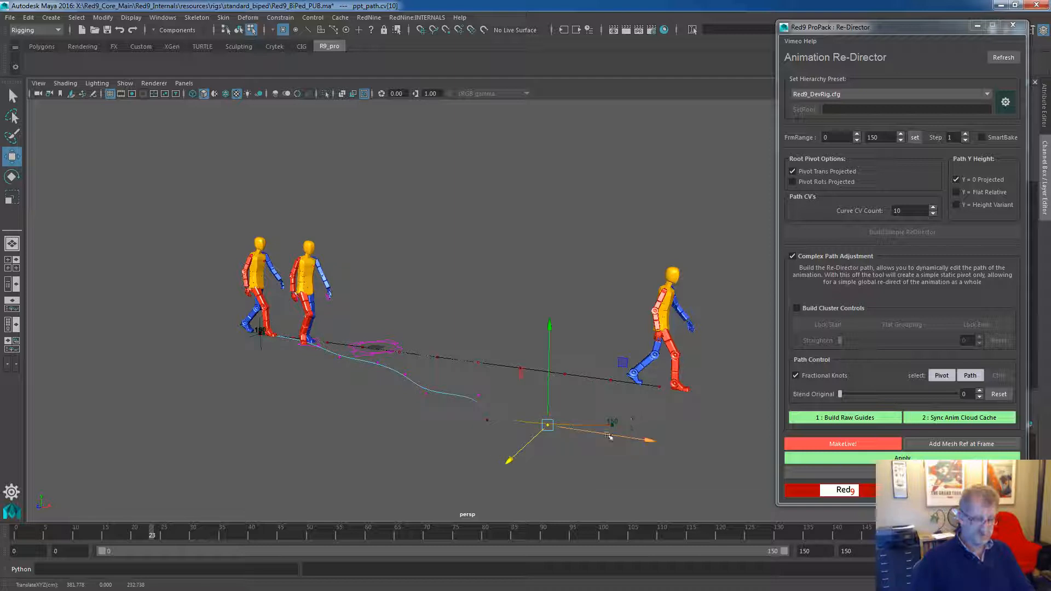
key("b")
left_click_drag(602, 404, 668, 404)
mouse_move(510, 463)
left_mouse_down()
mouse_move(480, 485)
mouse_move(509, 463)
left_mouse_up()
left_click(571, 453)
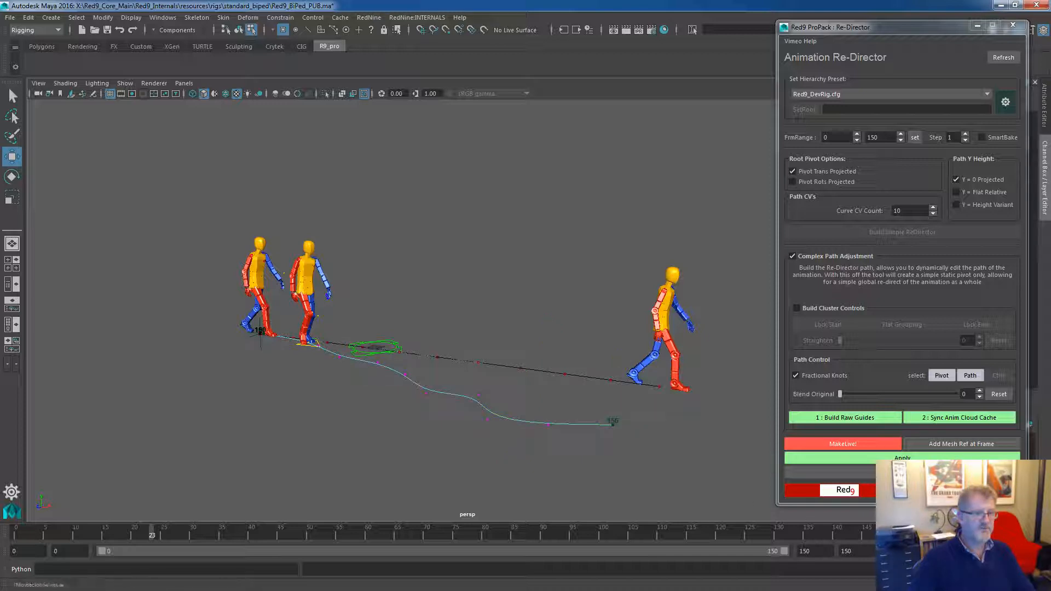
key("alt+v")
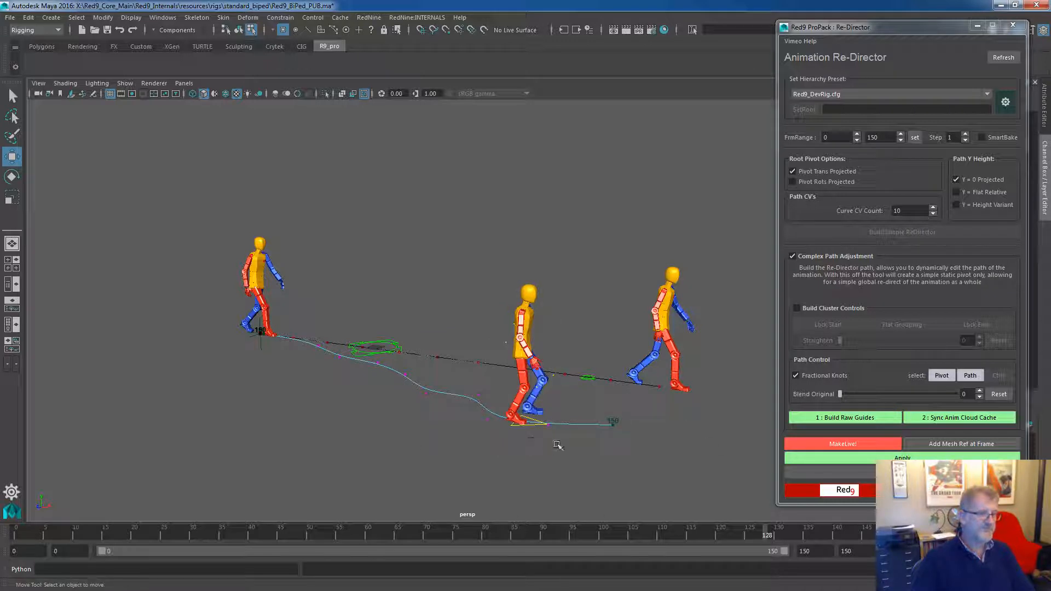
- Using soft selection, pull the path's end region back along Z towards the original line and control point 5 sideways away from it
left_click_drag(542, 416, 541, 416)
left_click_drag(513, 458, 408, 404)
key("b")
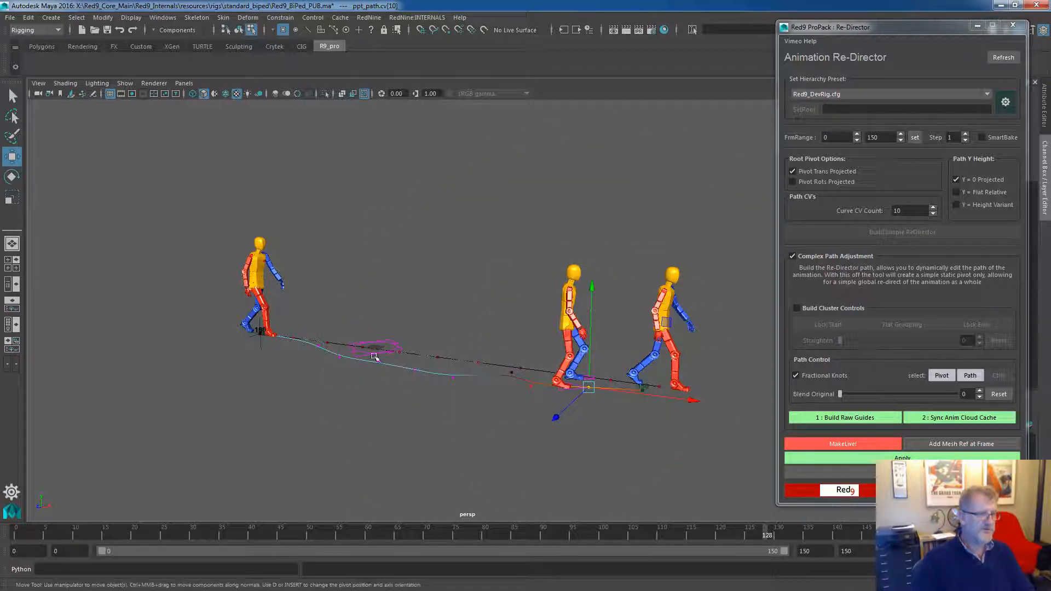
left_click(377, 359)
left_click_drag(322, 390, 282, 404)
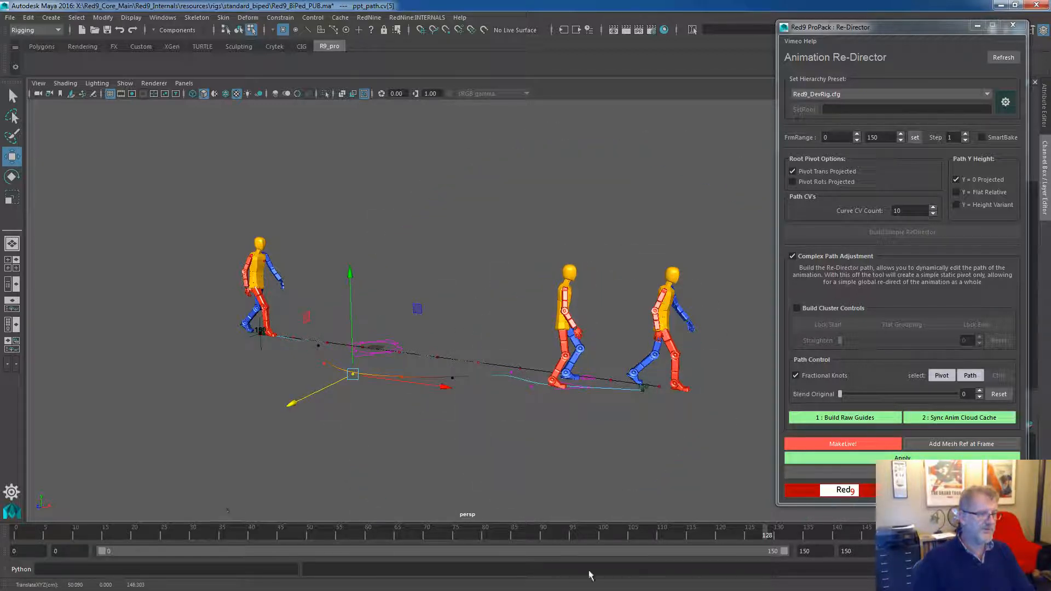
- Play the redirected walk from the first frame to check the new path
left_click(941, 536)
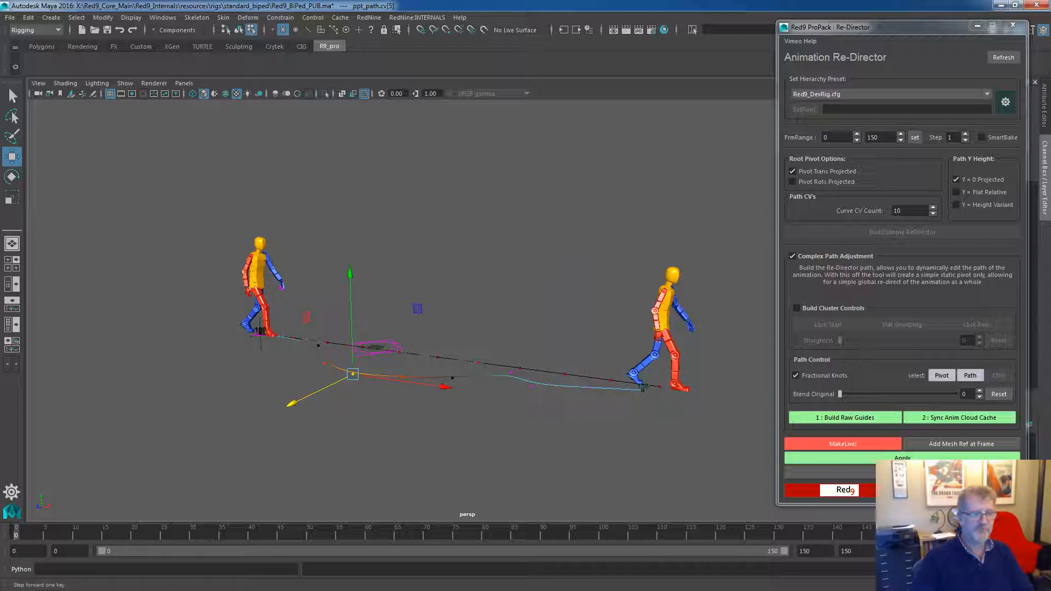
left_click(995, 536)
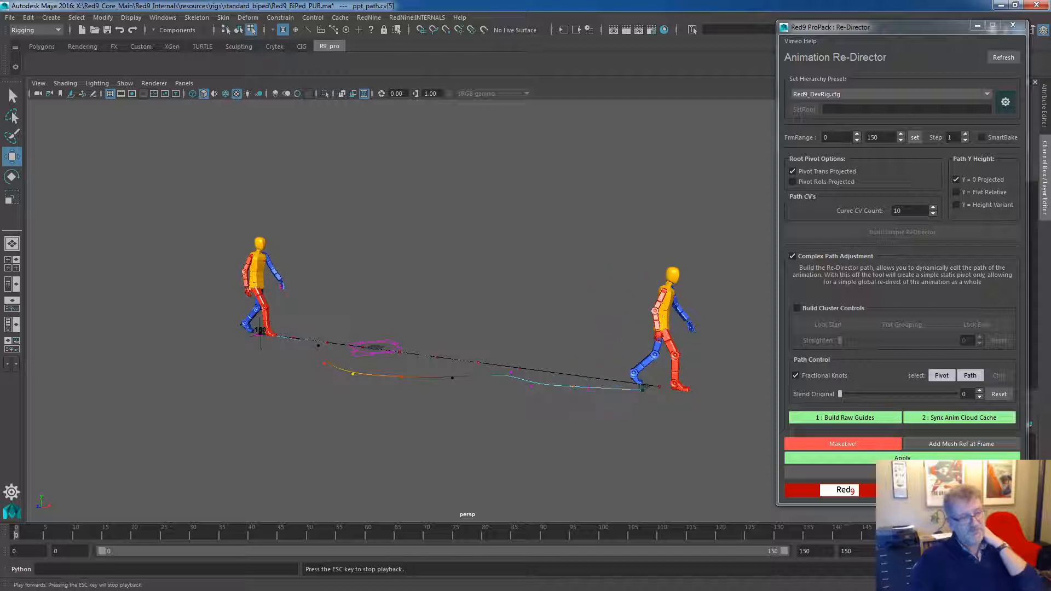
key("Escape")
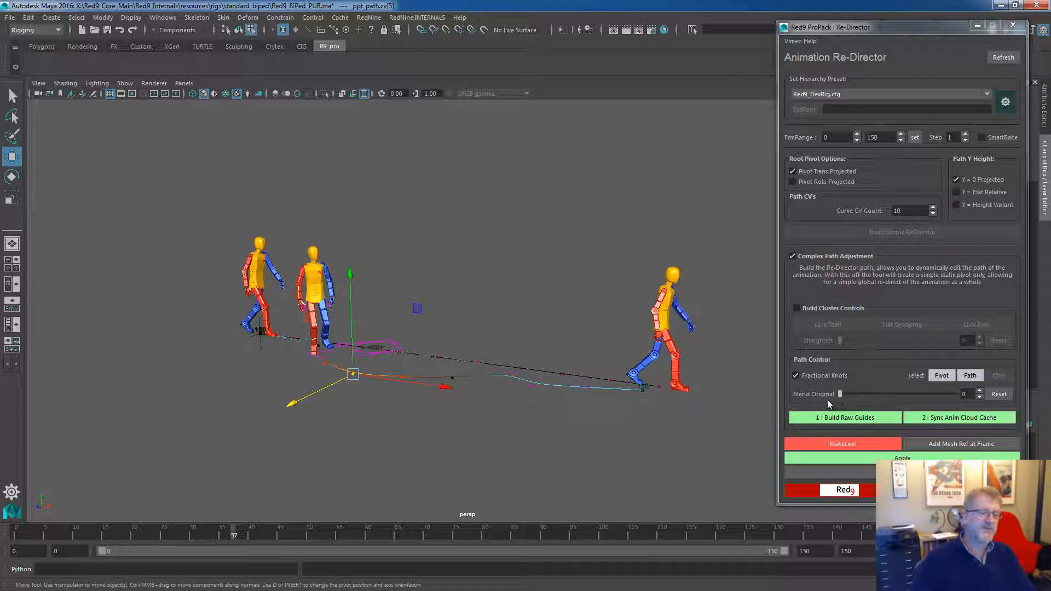
- Set Blend Original to 100, play the walk along its original path, and return the blend to 0
left_click_drag(840, 394, 1047, 387)
left_click(1000, 534)
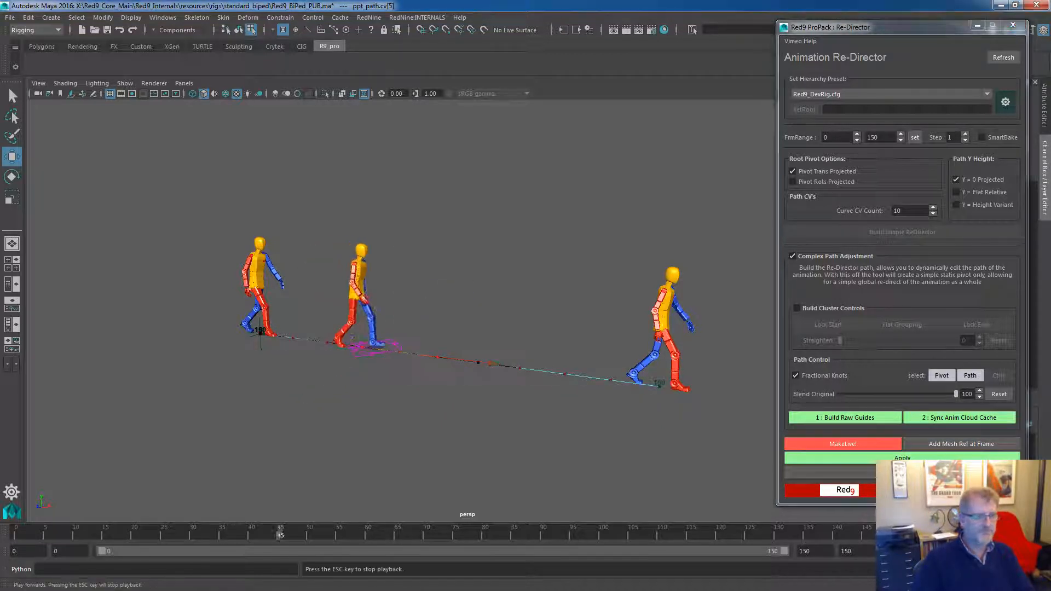
left_click(1000, 534)
left_click_drag(956, 395, 783, 391)
- Apply the redirect to the biped rig and scrub through the baked walk to the end of the range
left_click(933, 458)
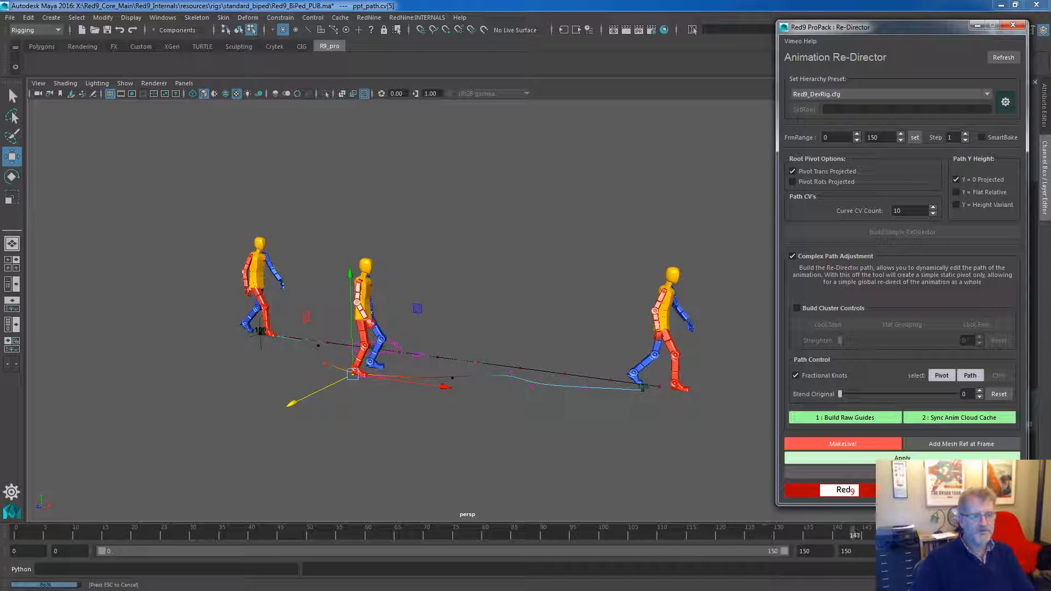
left_click(43, 533)
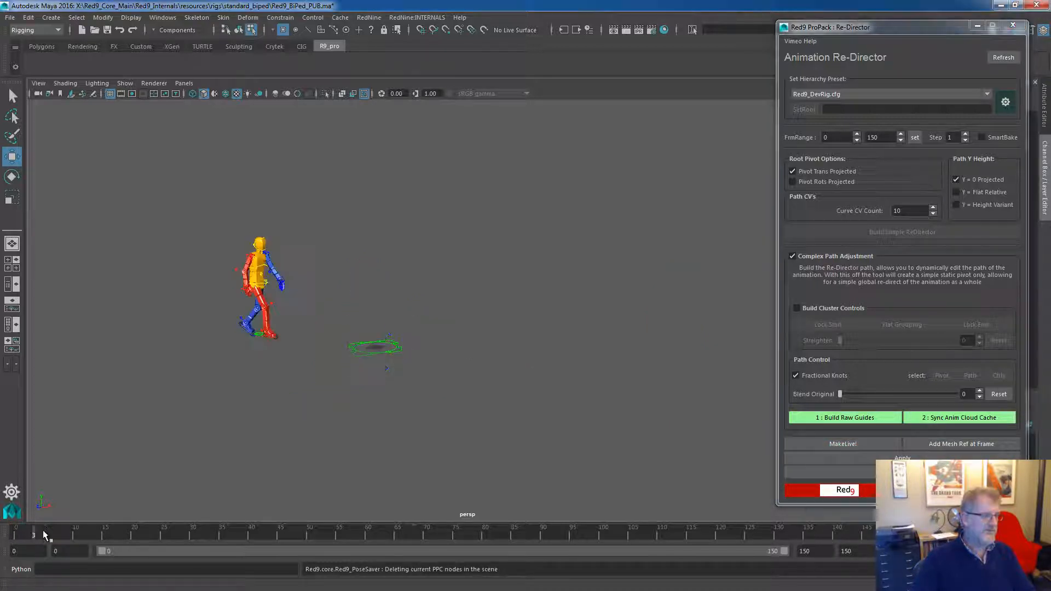
mouse_move(43, 534)
left_mouse_down()
mouse_move(521, 544)
mouse_move(898, 528)
left_mouse_up()
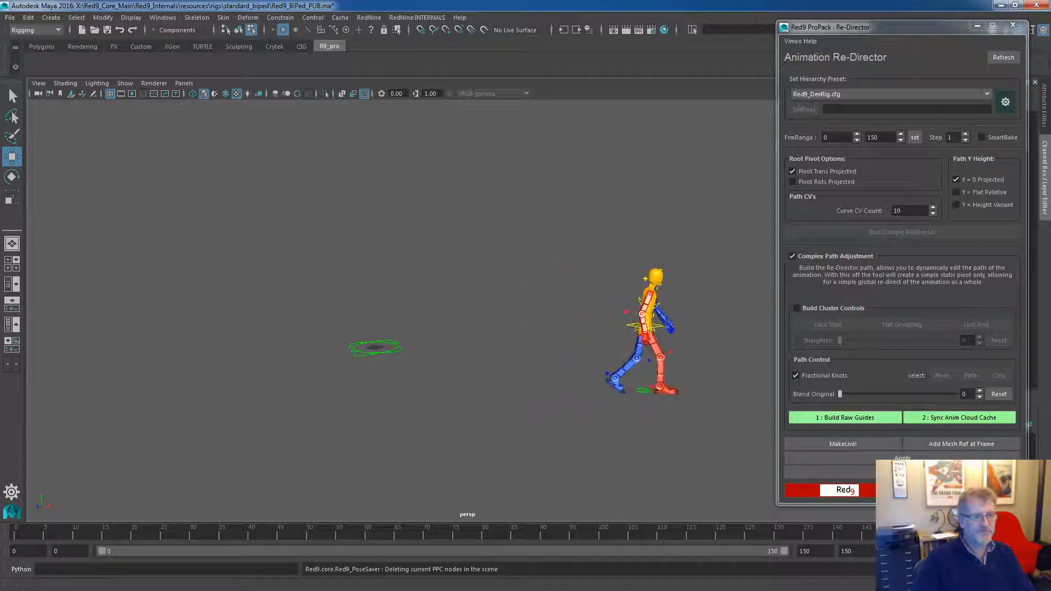
- Rebuild the redirect from the biped's Locomotion_Ctr with Build Cluster Controls enabled, building the raw guides and syncing the Anim Cloud Cache
left_click(640, 395)
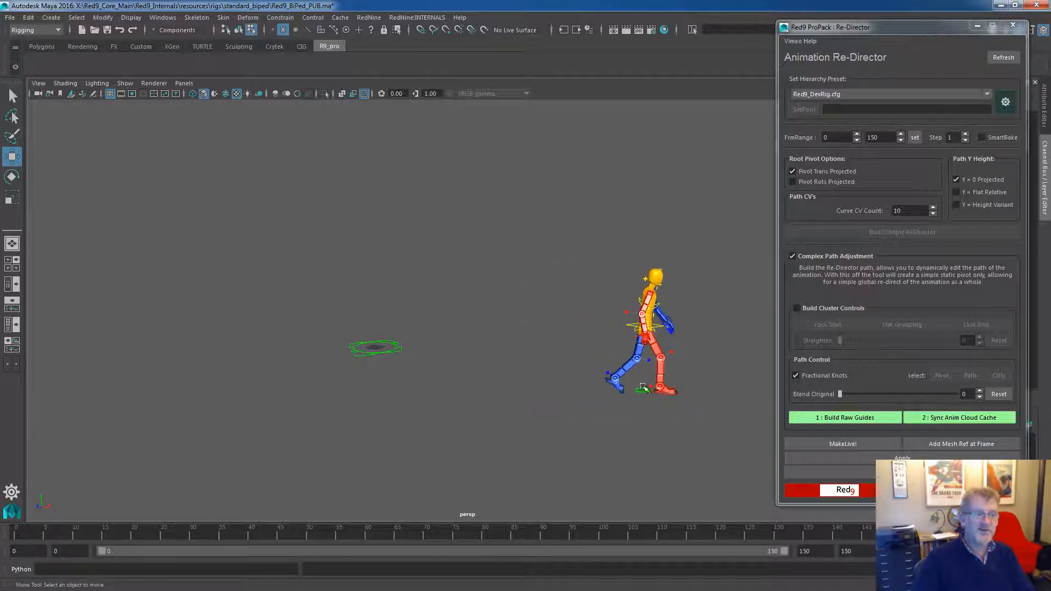
key("F8")
left_click(811, 308)
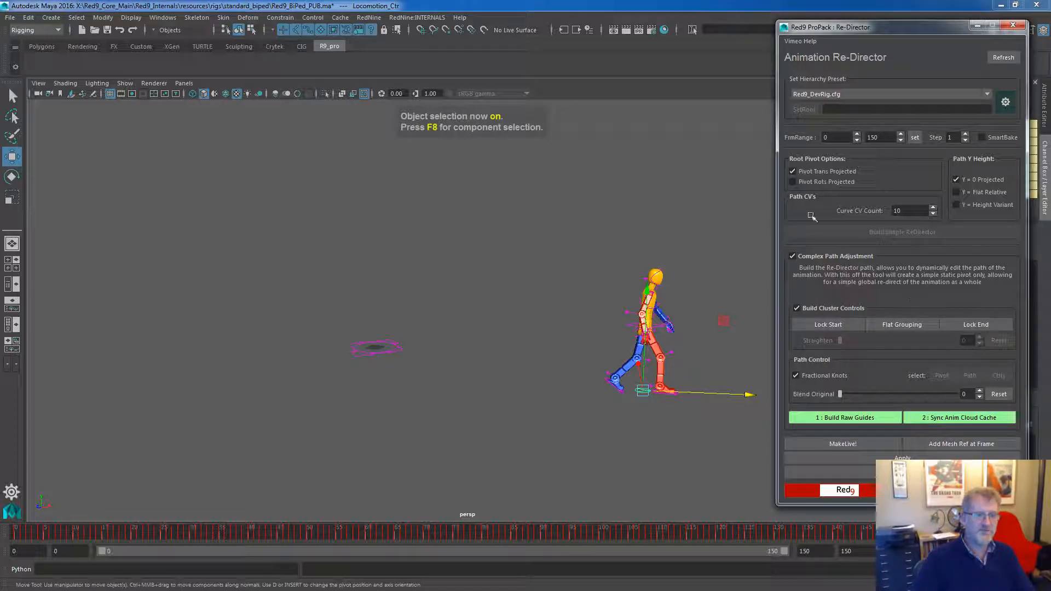
left_click(845, 419)
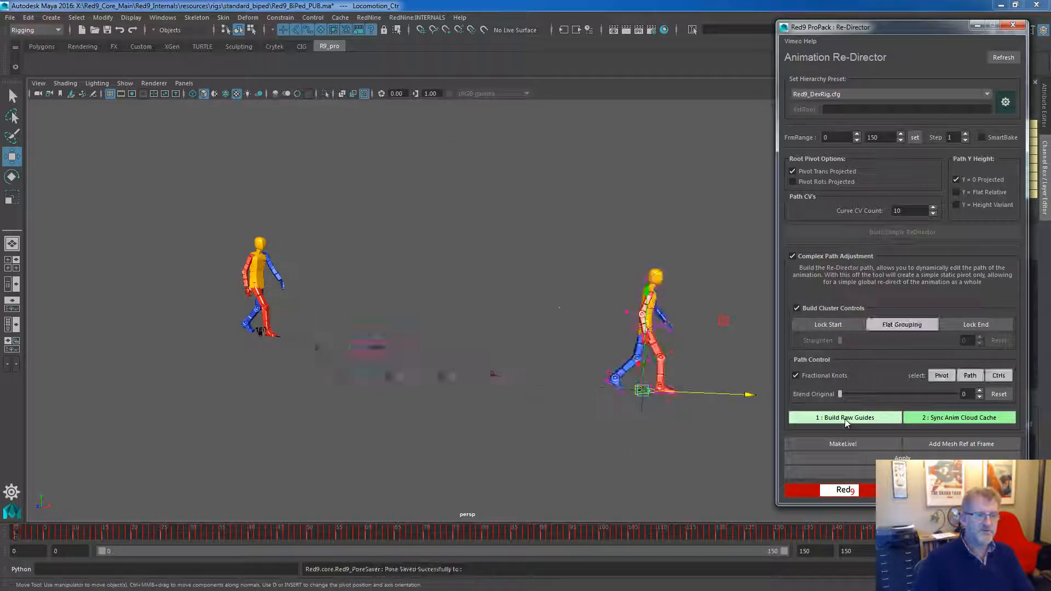
left_click(968, 418)
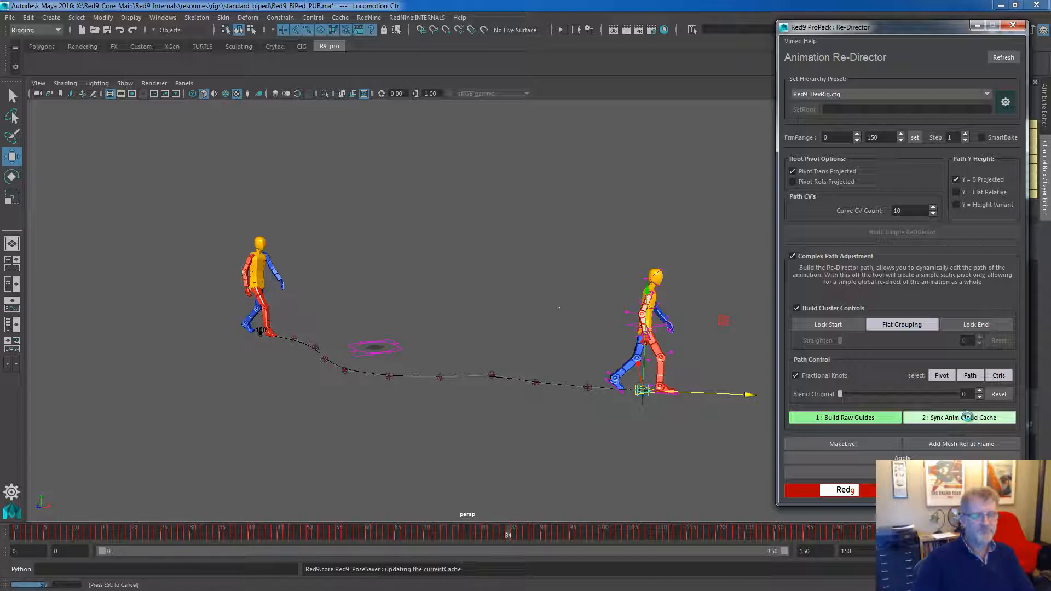
- Change the path's cluster grouping to Lock Start and set Straighten to 100
left_click(843, 324)
left_click(503, 307)
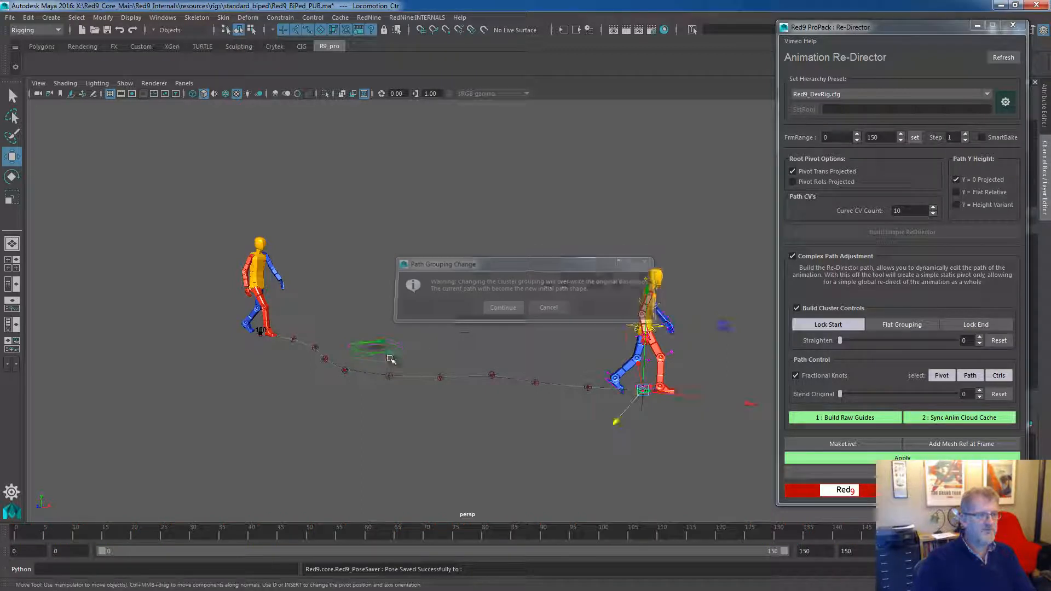
left_click(260, 336)
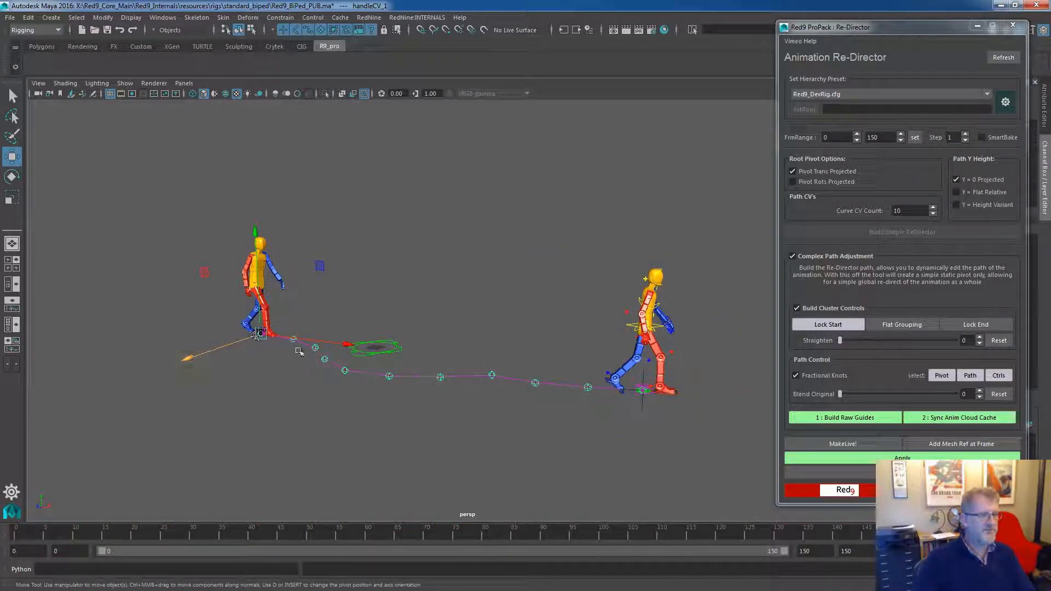
left_click(500, 430)
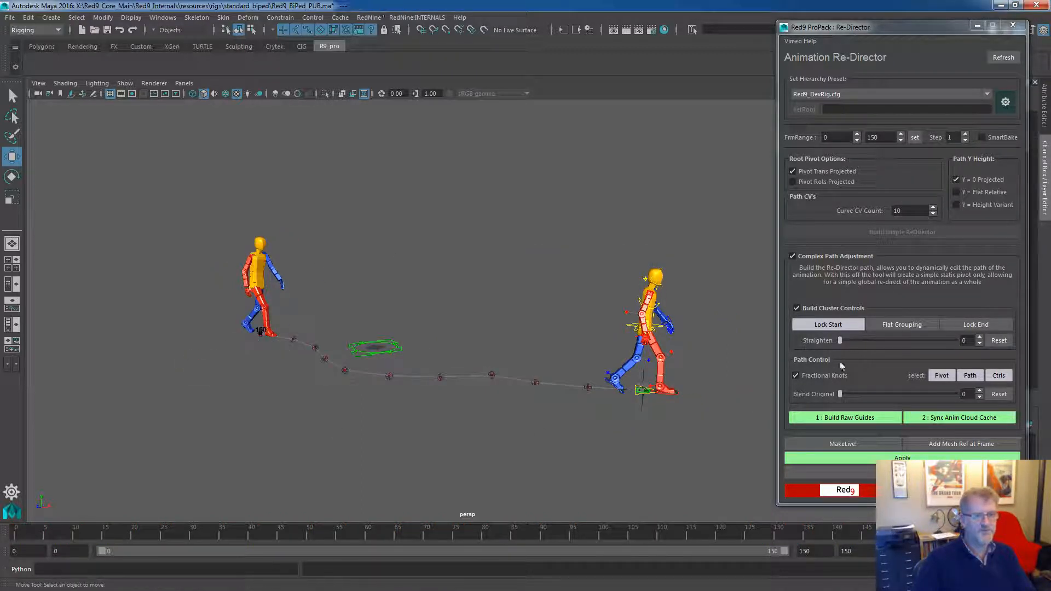
left_click_drag(842, 343, 964, 342)
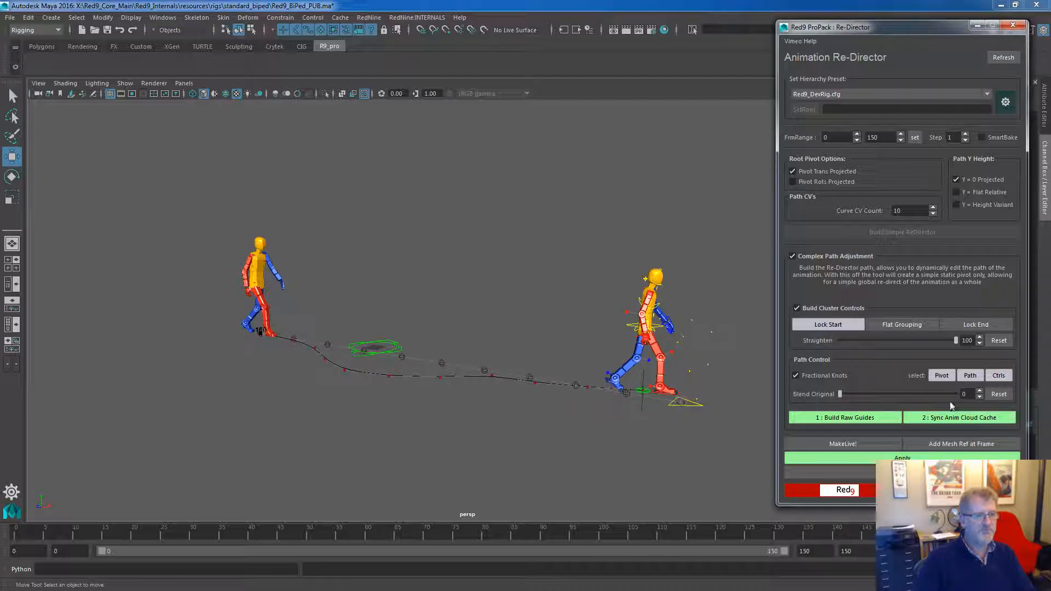
- Make the straightened redirect live and play the walk from the first frame
left_click(848, 446)
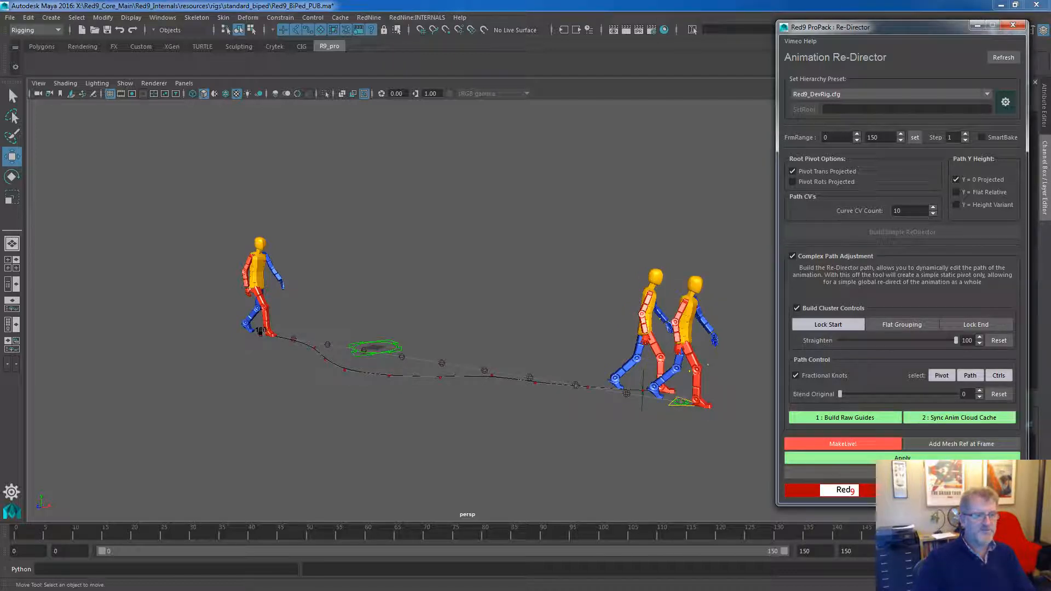
left_click(943, 534)
left_click(997, 533)
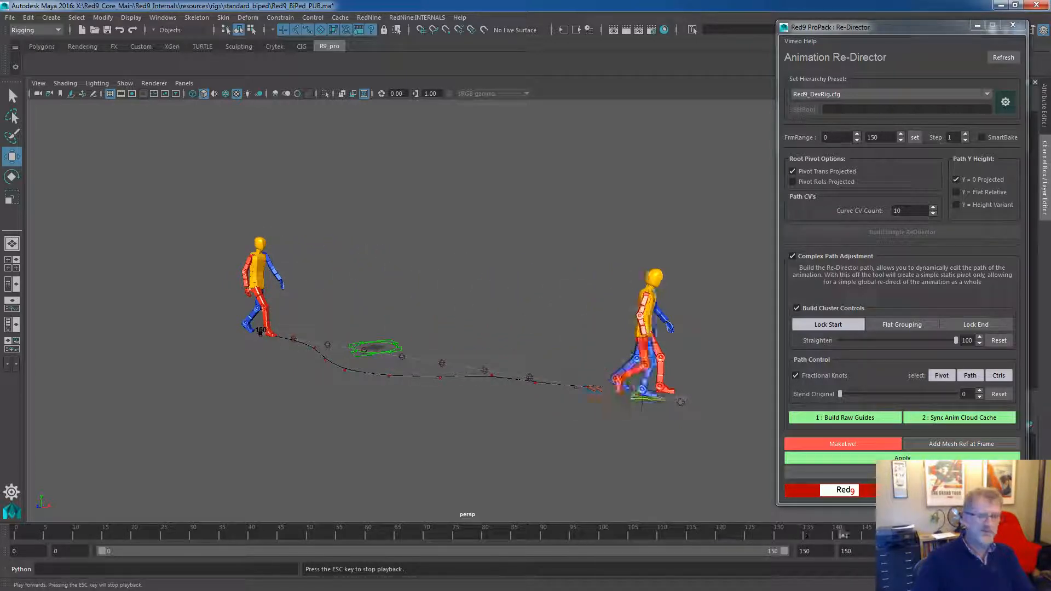
key("Escape")
- At frame 64, select posePointCloud beneath the end reference biped, nudge it slightly and rotate the whole redirect about Y
left_click(643, 409)
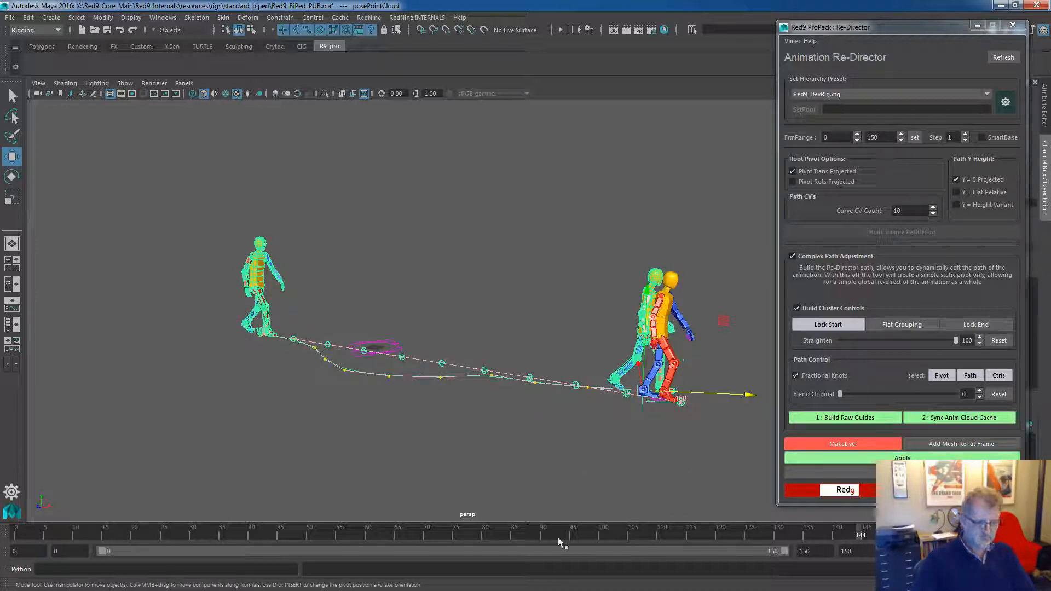
left_click_drag(409, 532, 393, 517)
left_click(633, 405)
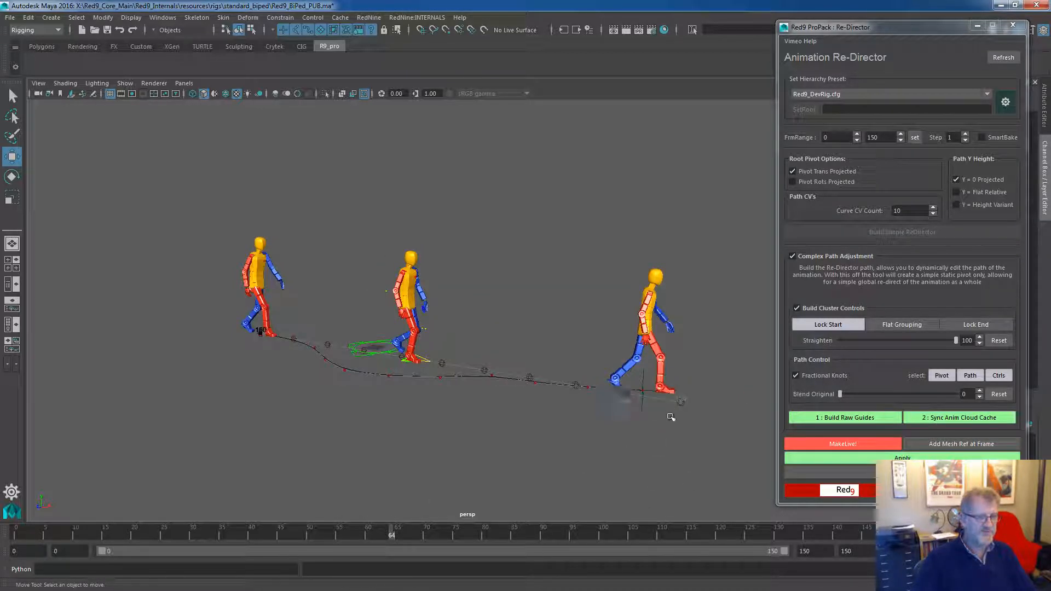
left_click(610, 395)
mouse_move(643, 390)
left_mouse_down()
mouse_move(546, 404)
mouse_move(615, 402)
mouse_move(517, 392)
mouse_move(646, 387)
left_mouse_up()
key("e")
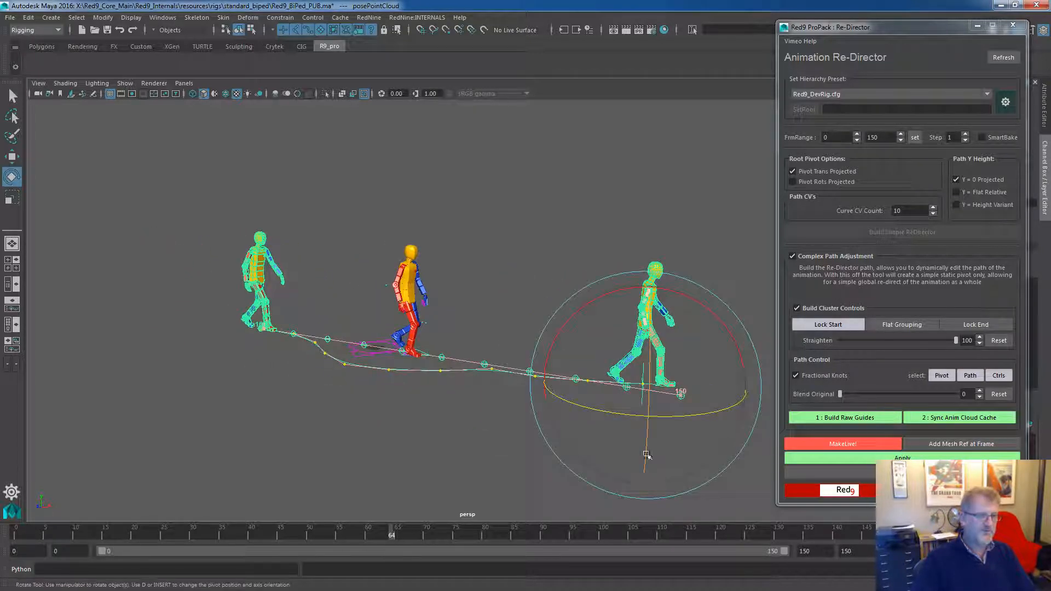
left_click_drag(678, 420, 652, 414)
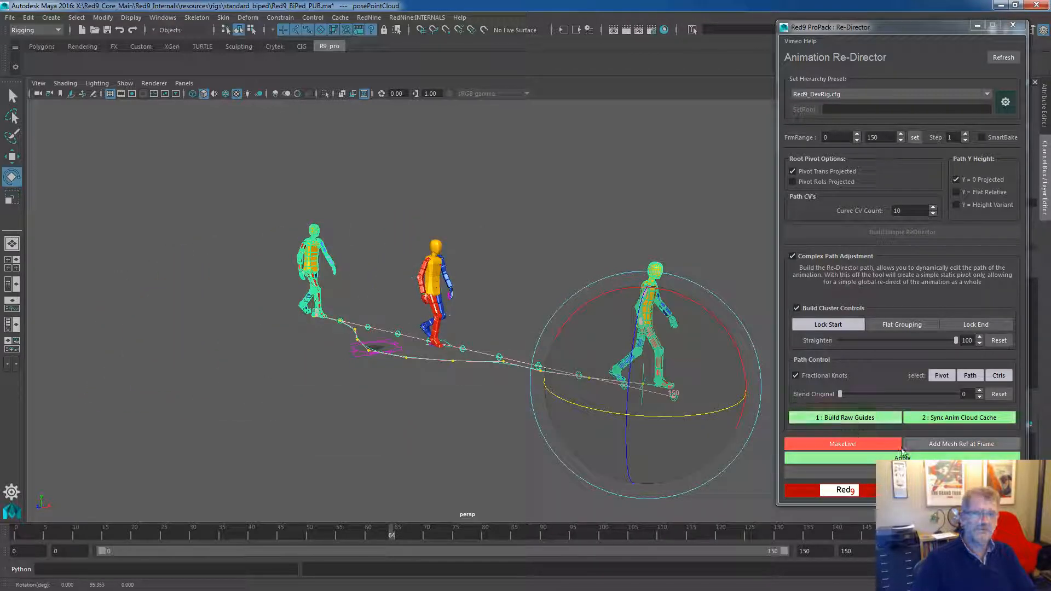
- Delete the current redirect setup without applying it, and open the scene Horse_Generic_01_SlowWalk_redirect.ma
left_click(874, 471)
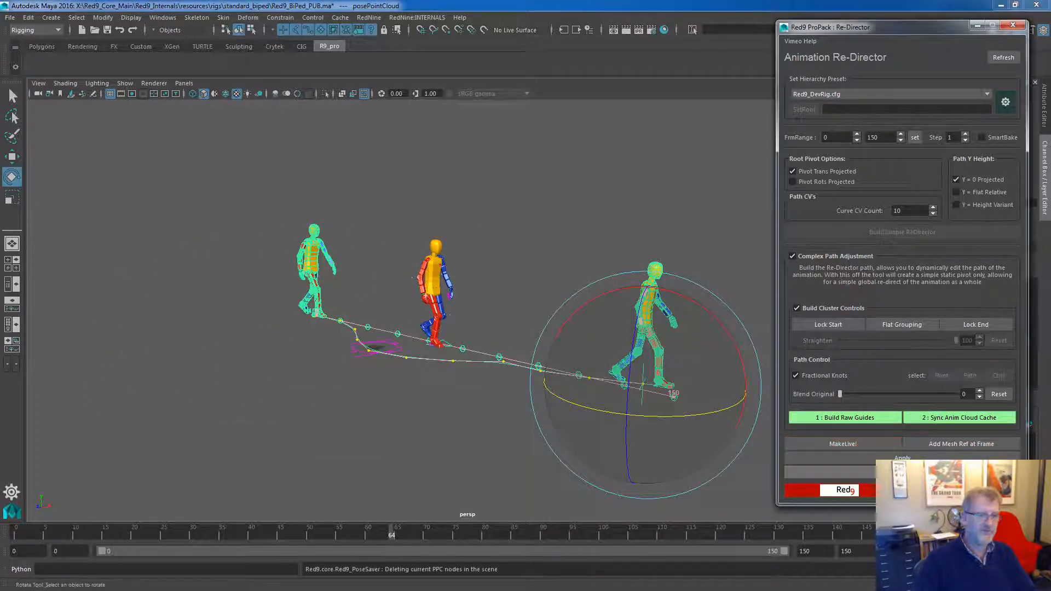
left_click(11, 18)
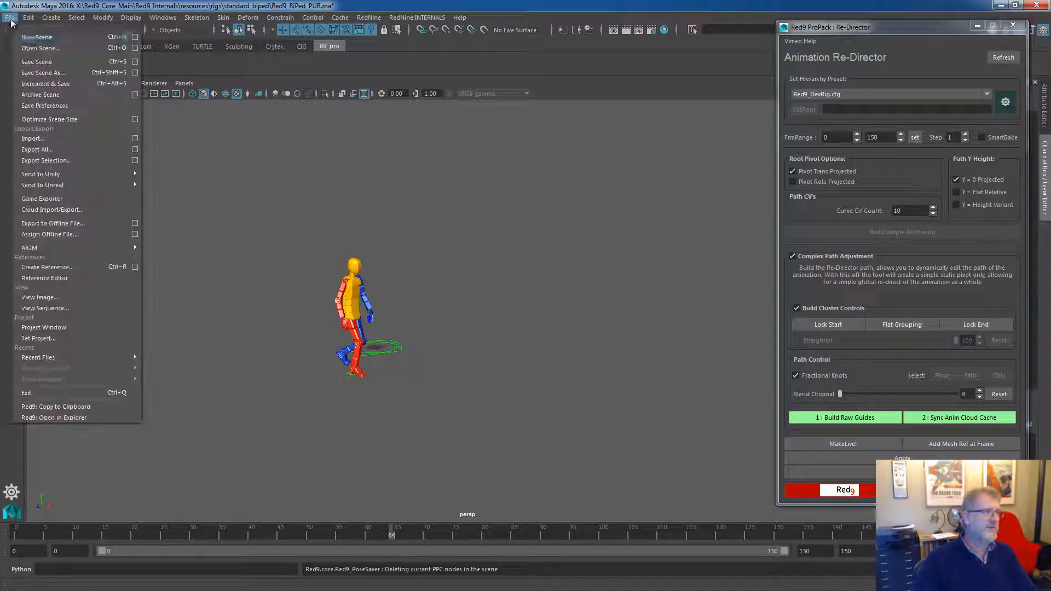
left_click(35, 47)
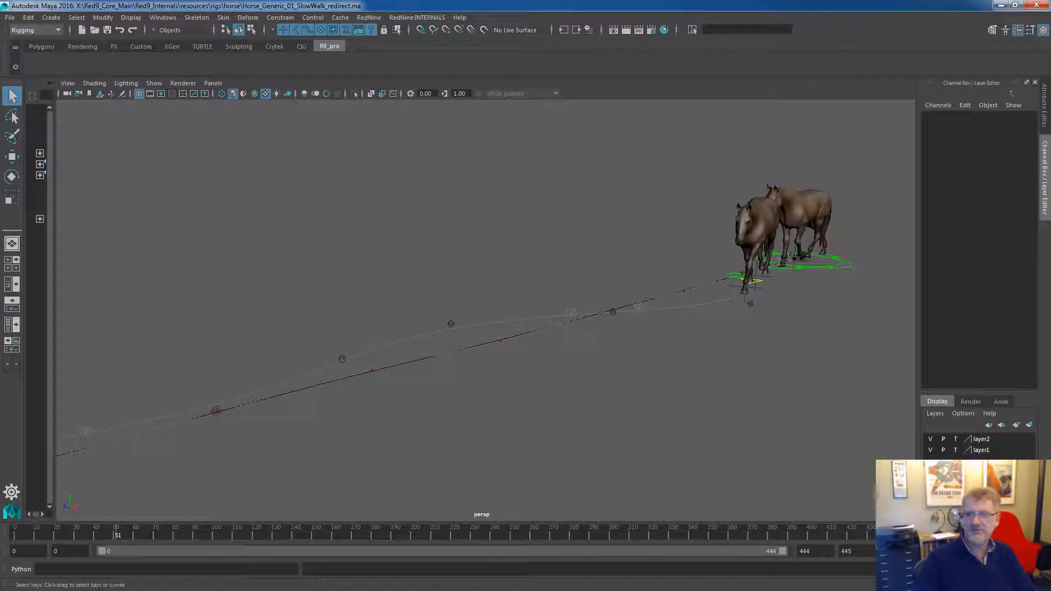
- Scrub from frame 0 and play the horse's slow walk to review it along the redirect path
left_click(18, 534)
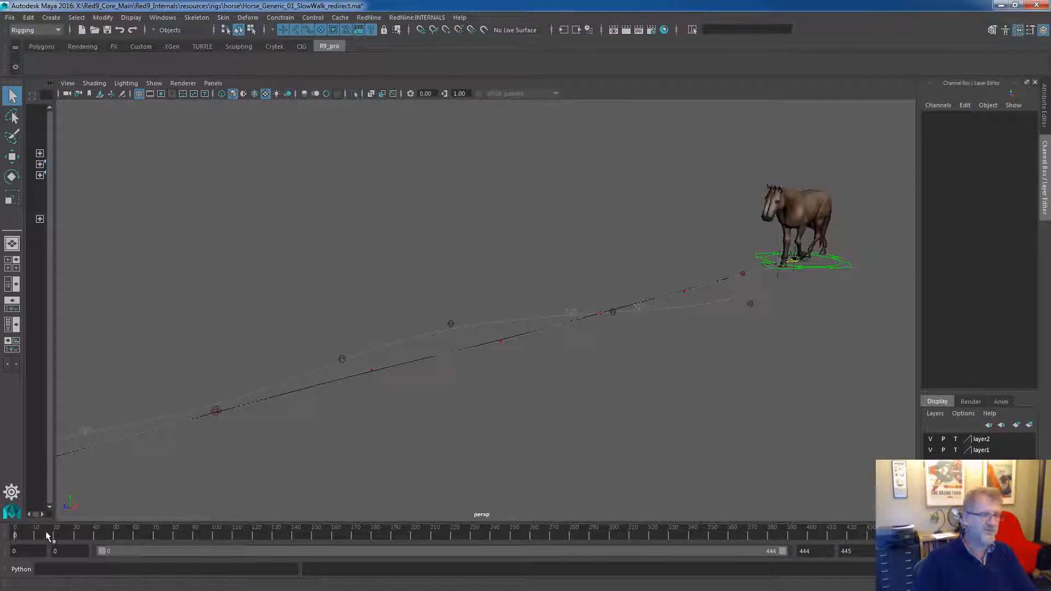
left_click_drag(238, 530, 296, 529)
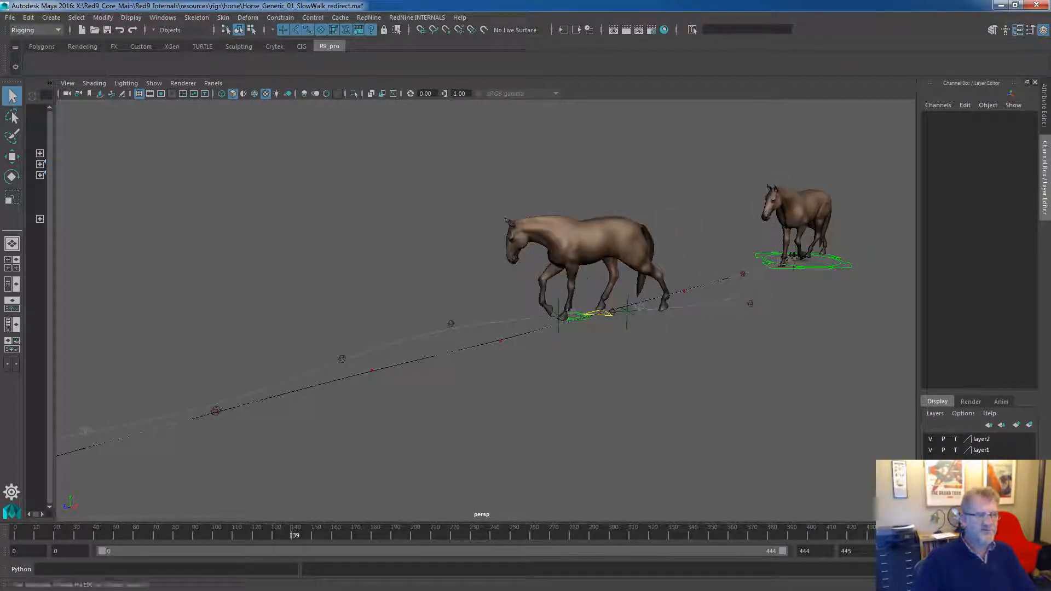
left_click(1003, 535)
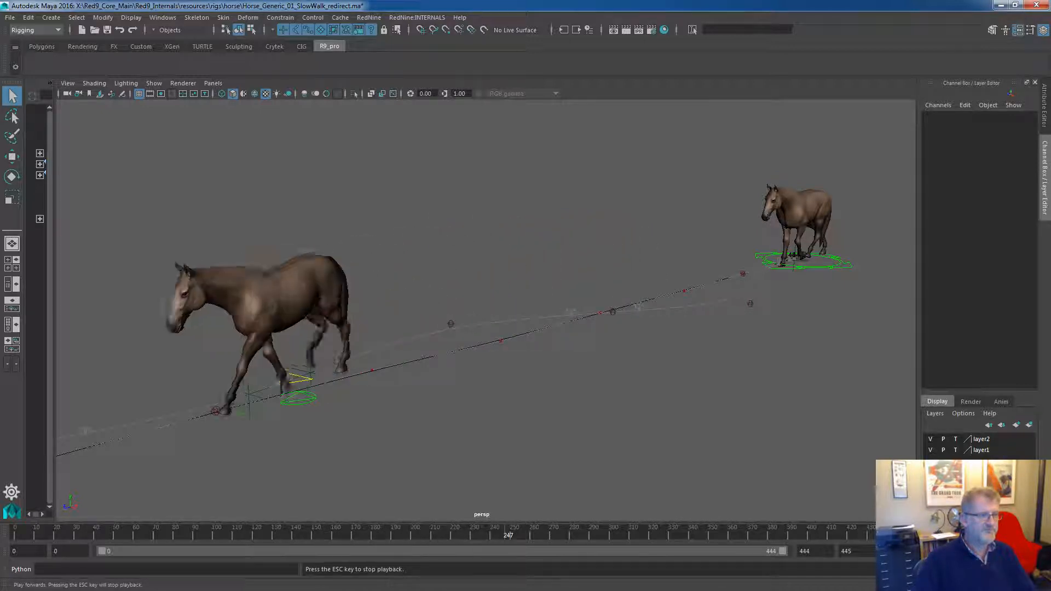
key("Escape")
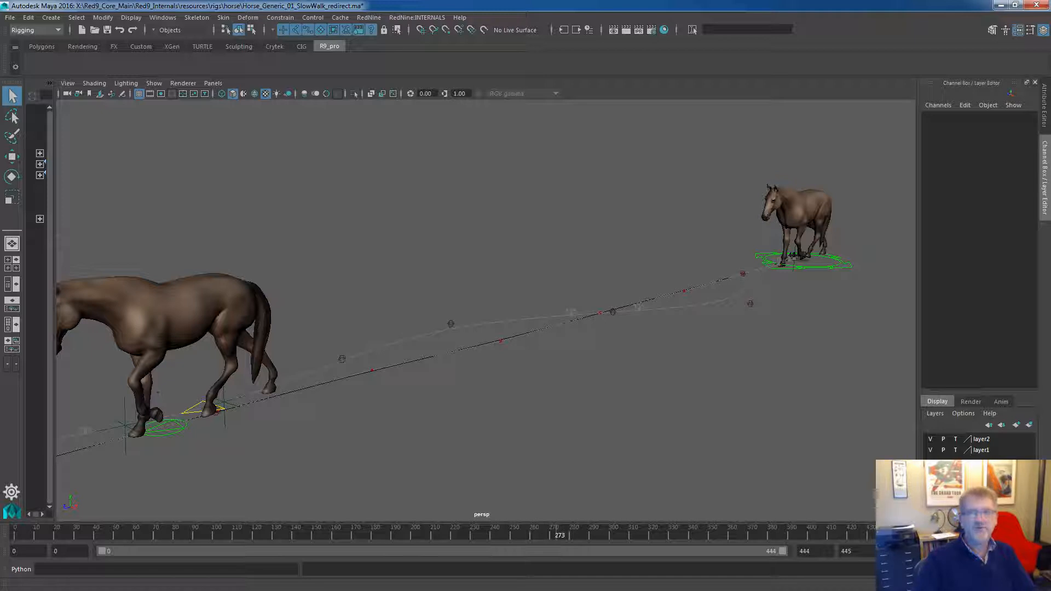